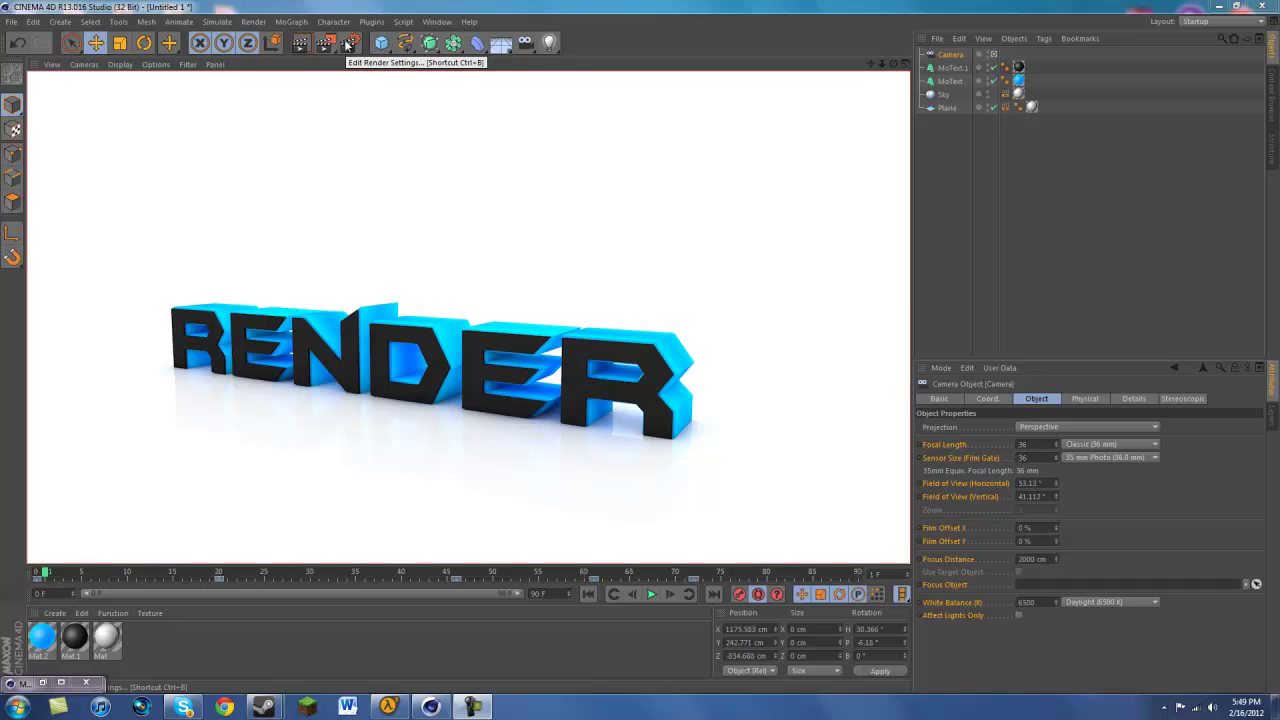
Step: Play the RENDER text camera animation, rewind to frame 0, and open Render Settings
{"action": "left_click", "coordinate": [656, 595]}
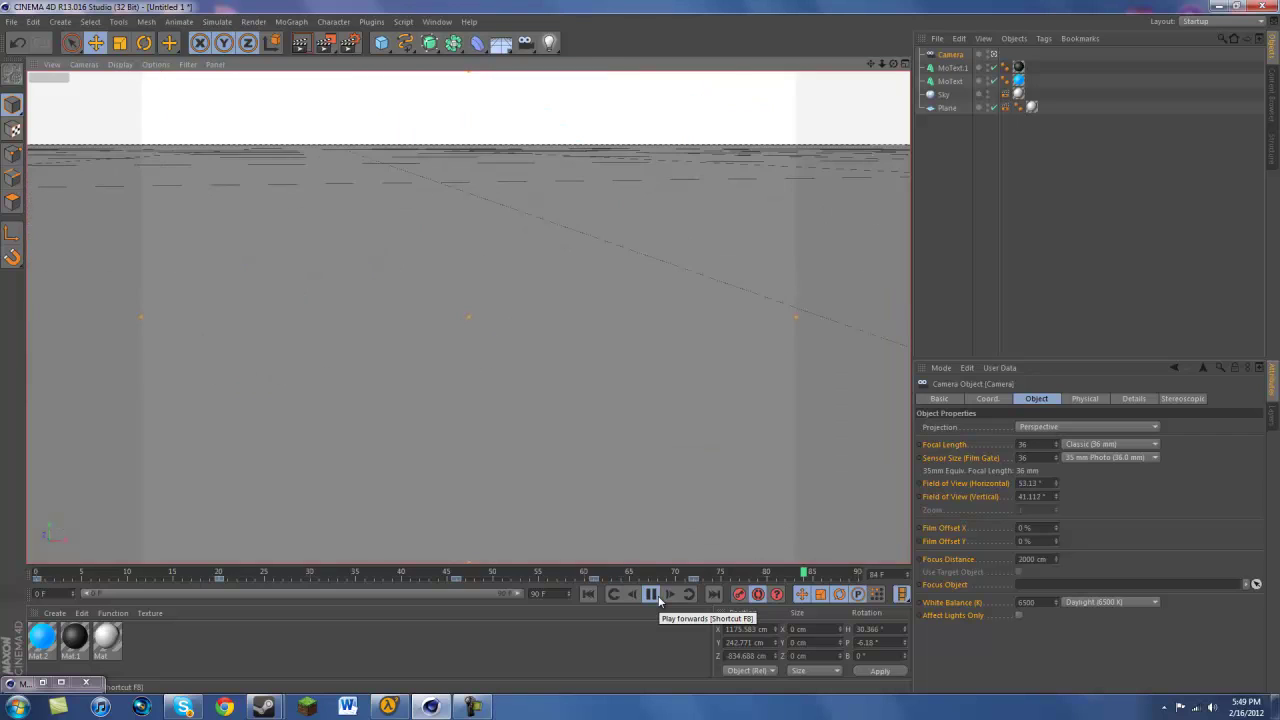
{"action": "left_click", "coordinate": [656, 596]}
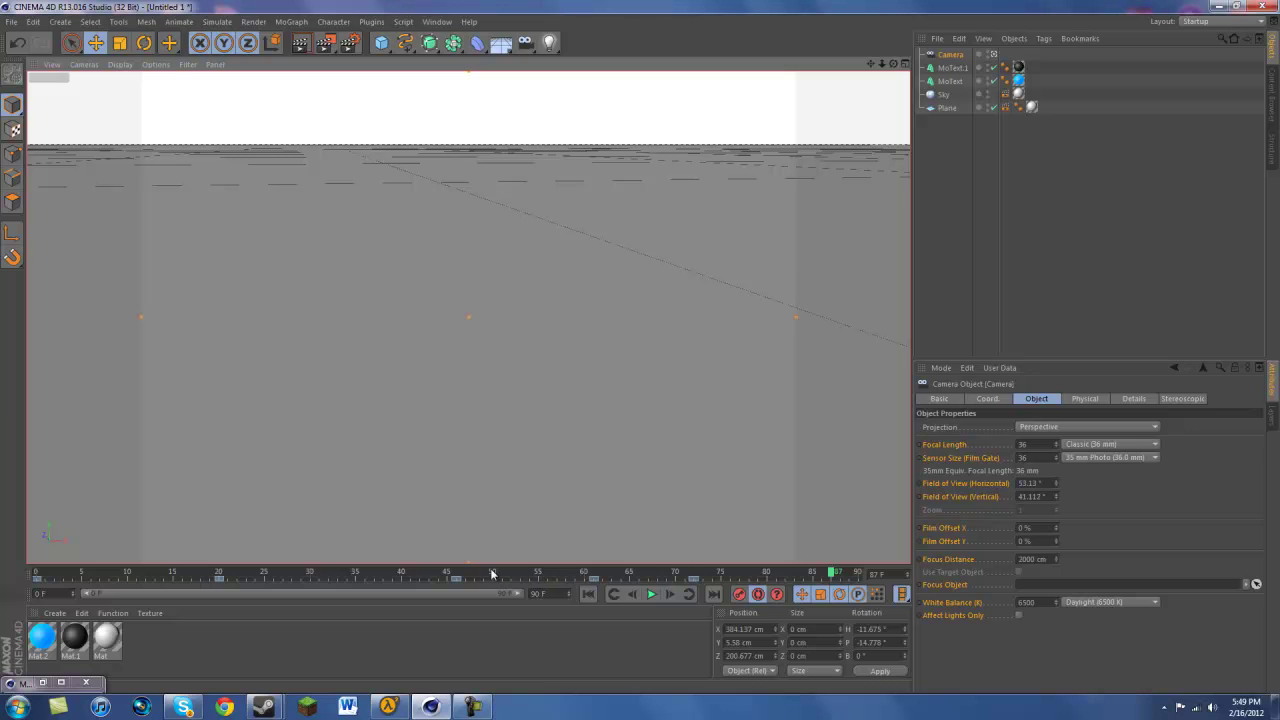
{"action": "left_click_drag", "start_coordinate": [836, 577], "coordinate": [40, 572]}
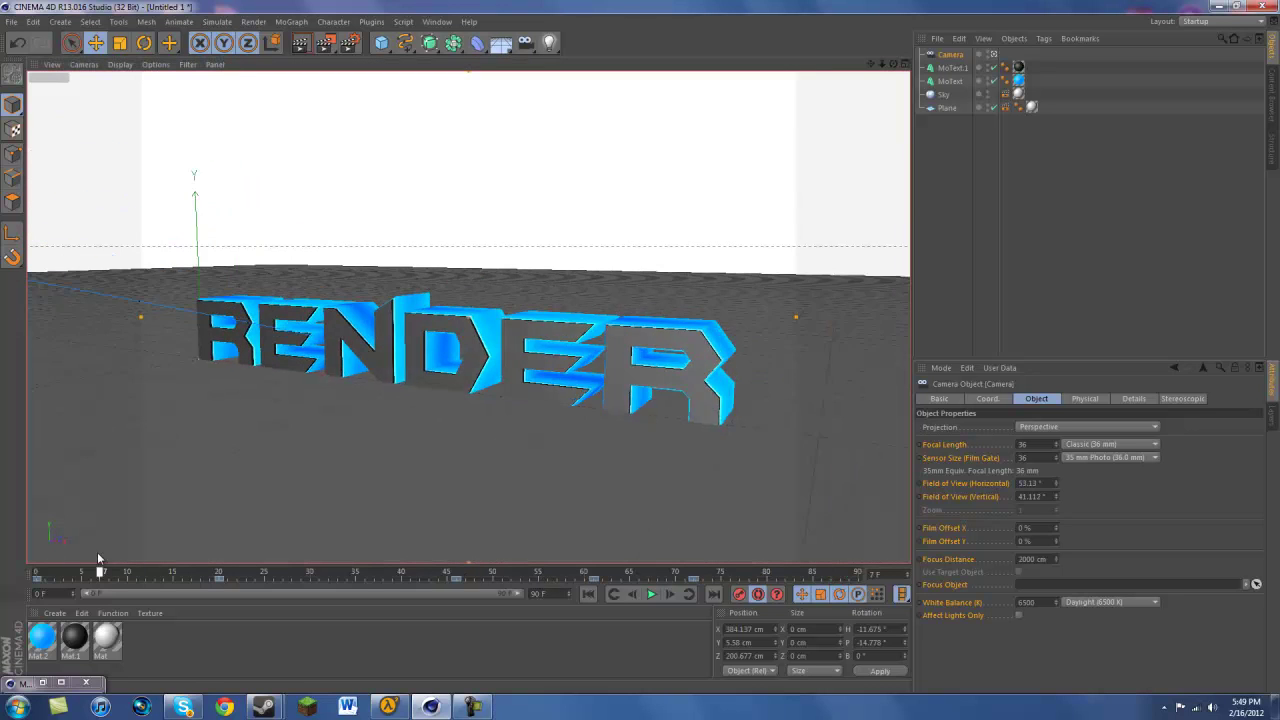
{"action": "left_click", "coordinate": [349, 43]}
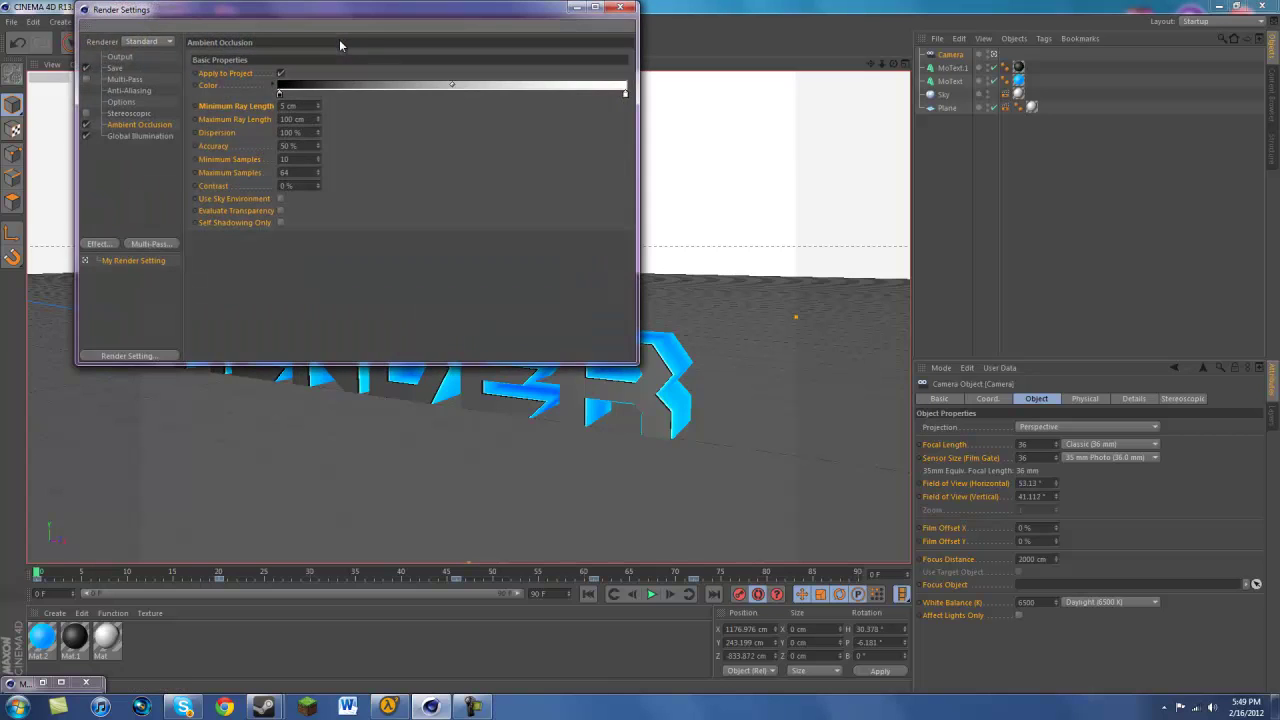
Step: Show the Output page, centre the Render Settings window, and open the resolution presets list
{"action": "left_click", "coordinate": [120, 56]}
{"action": "left_click_drag", "start_coordinate": [155, 22], "coordinate": [471, 184]}
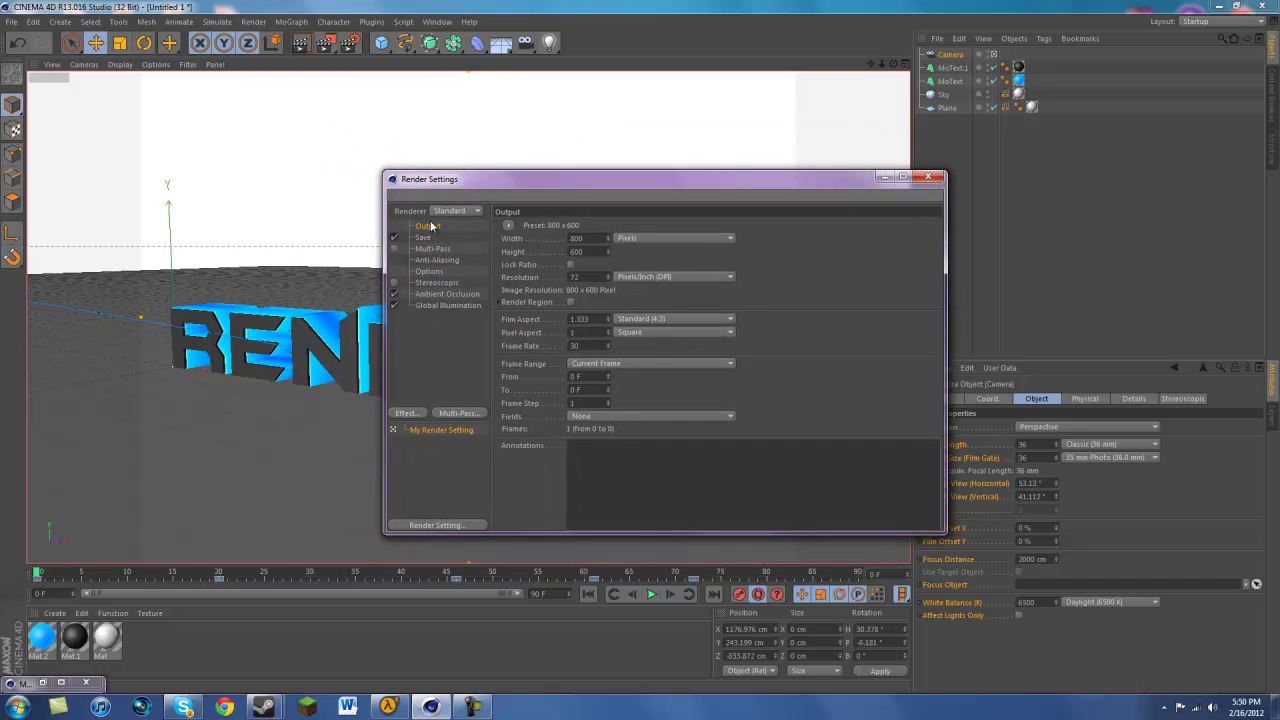
{"action": "left_click", "coordinate": [509, 226]}
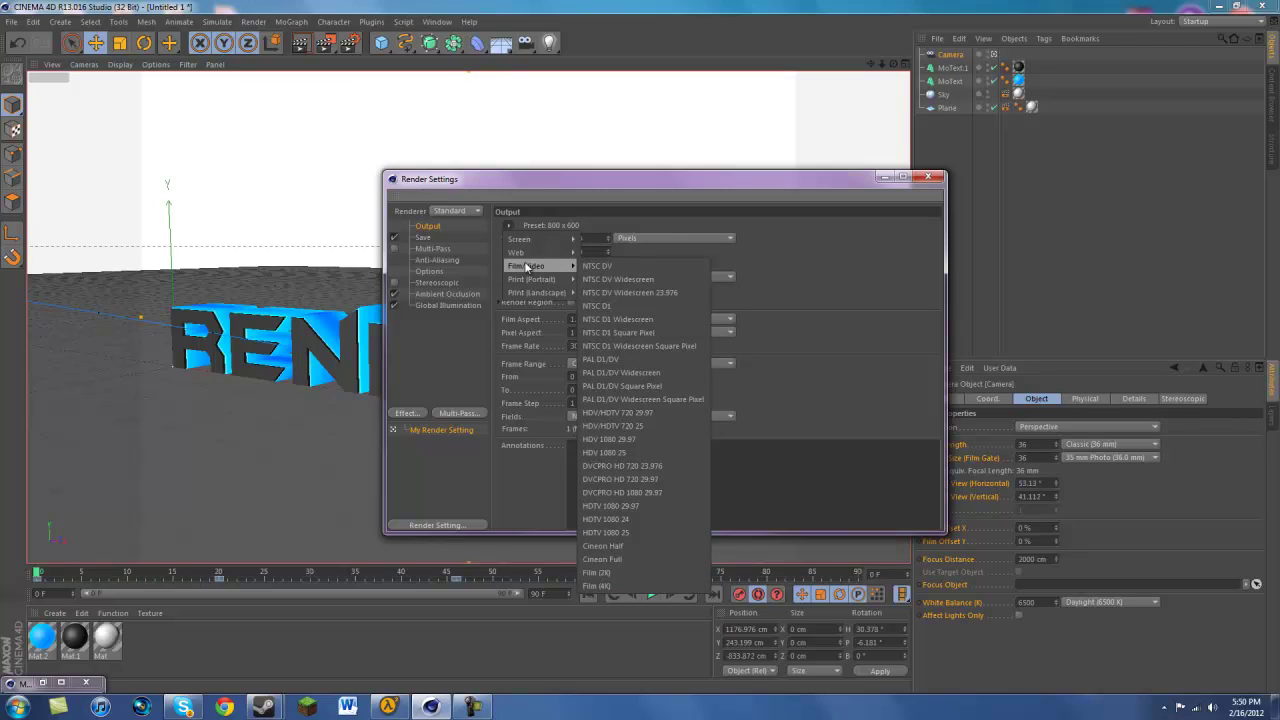
{"action": "mouse_move", "coordinate": [527, 266]}
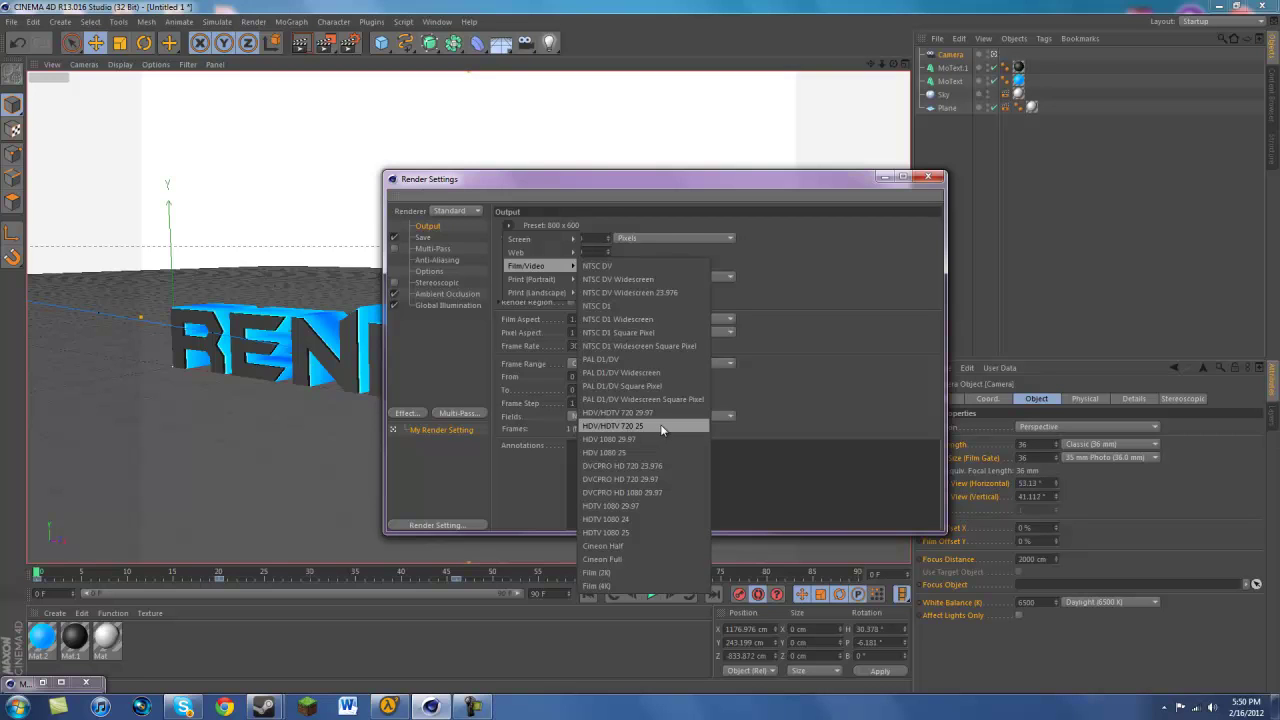
Step: Apply the HDV/HDTV 720 25 preset (1280×720), set Frame Range to All Frames, then minimize Render Settings
{"action": "left_click", "coordinate": [661, 427]}
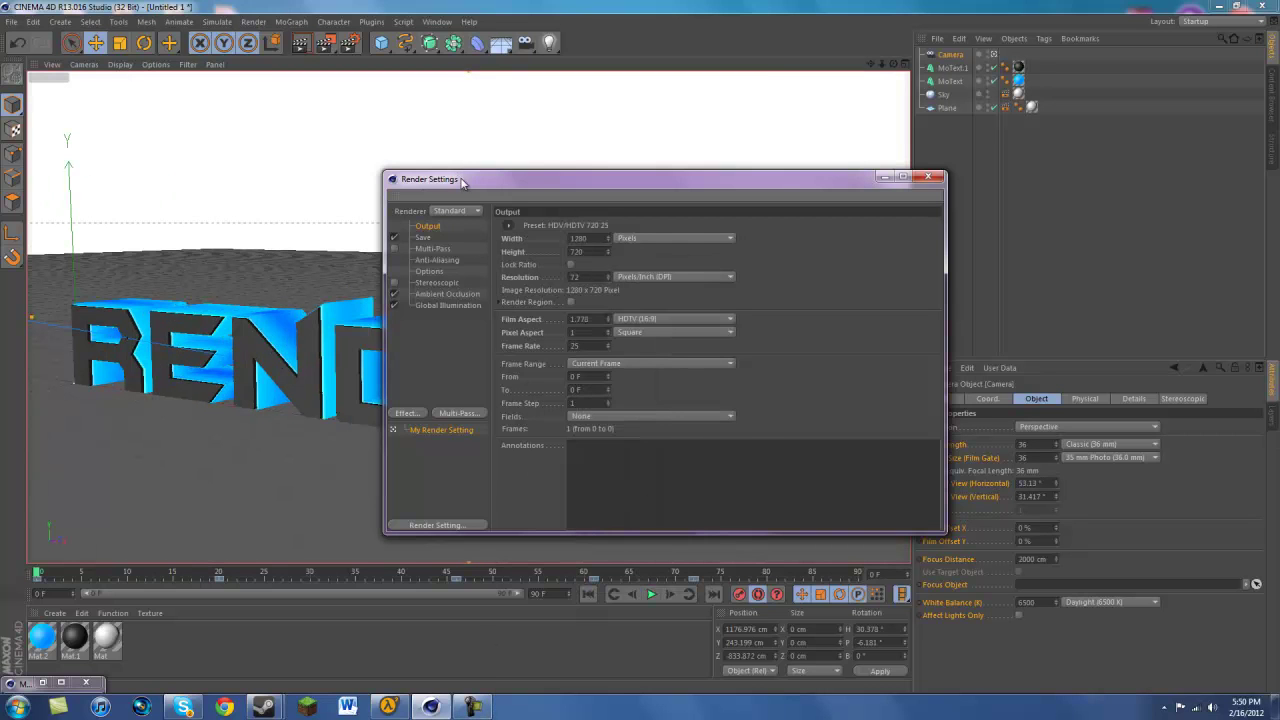
{"action": "left_click_drag", "start_coordinate": [462, 181], "coordinate": [473, 156]}
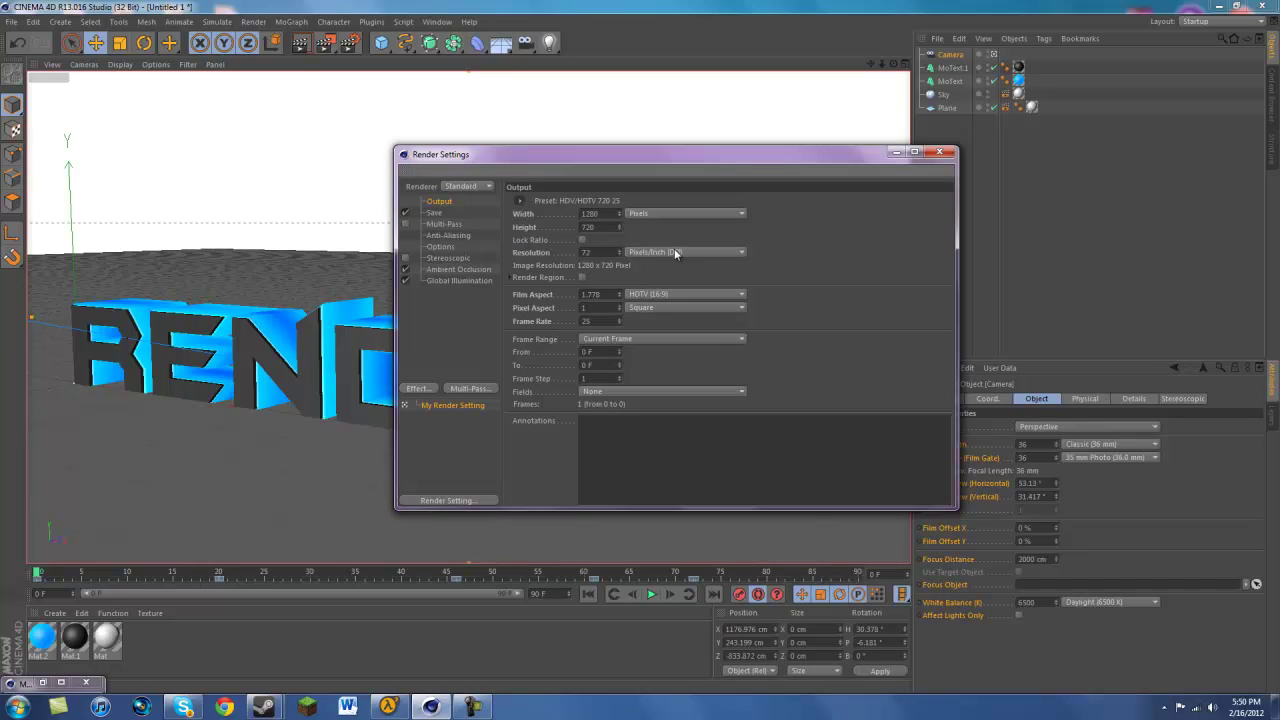
{"action": "left_click", "coordinate": [591, 338]}
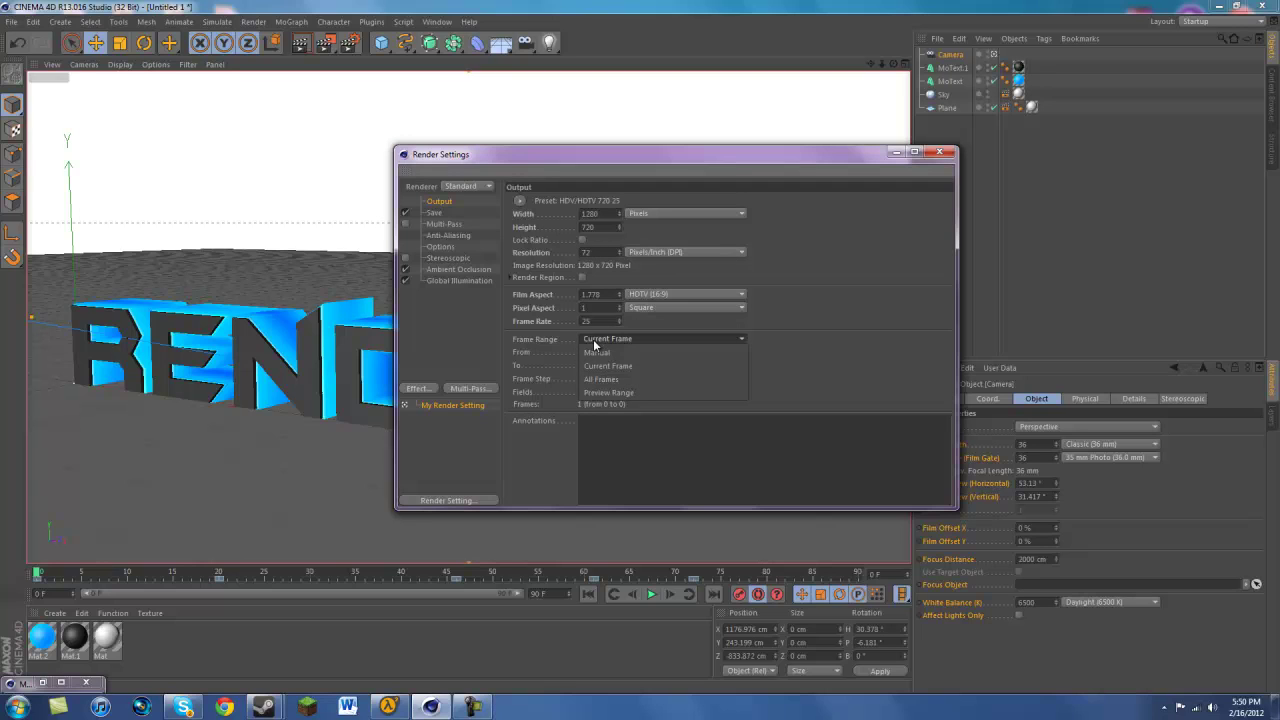
{"action": "left_click", "coordinate": [601, 379]}
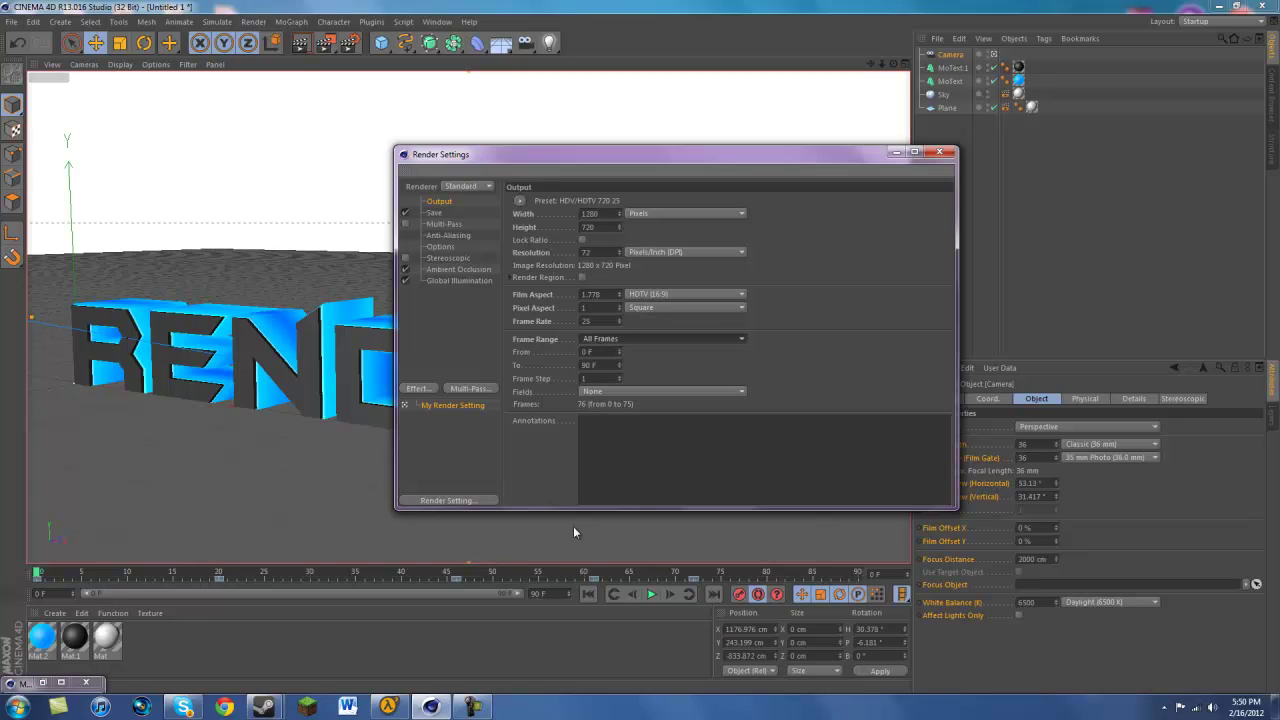
{"action": "left_click", "coordinate": [897, 153]}
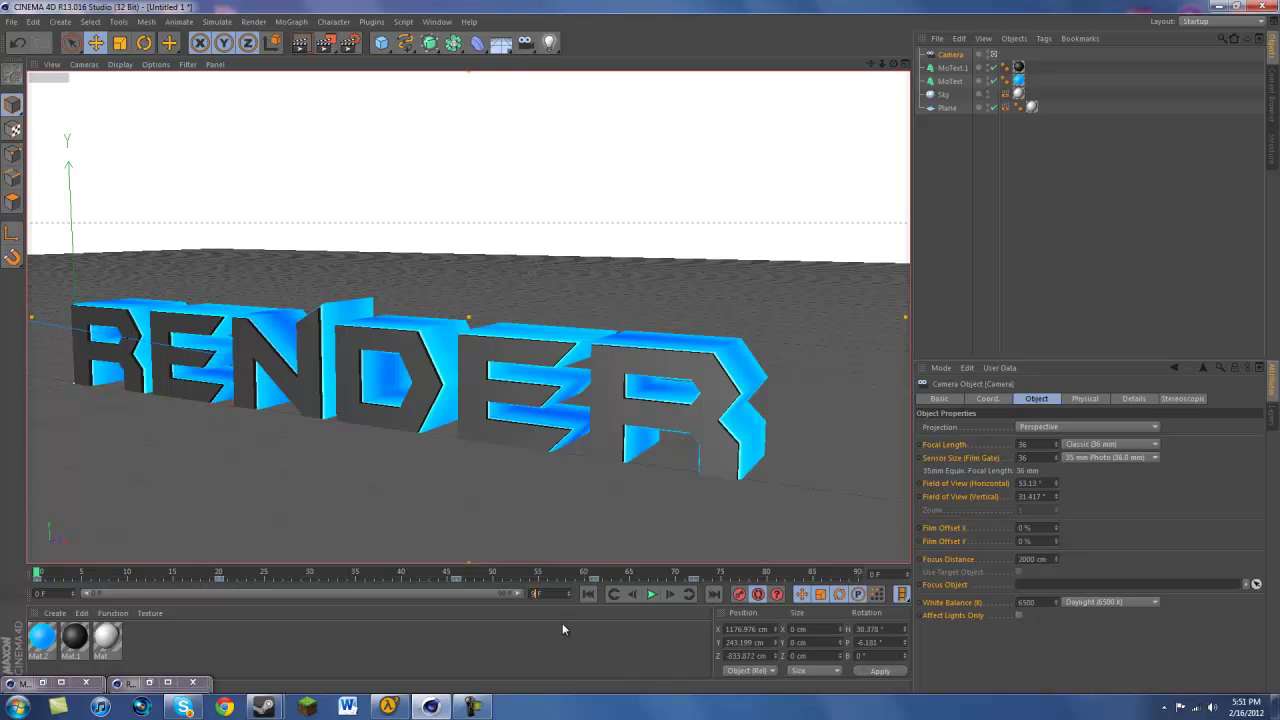
Step: Extend the animation end to 95 F, keep Frame Range on All Frames, and show the Save options
{"action": "key", "text": "Return"}
{"action": "left_click_drag", "start_coordinate": [494, 592], "coordinate": [519, 592]}
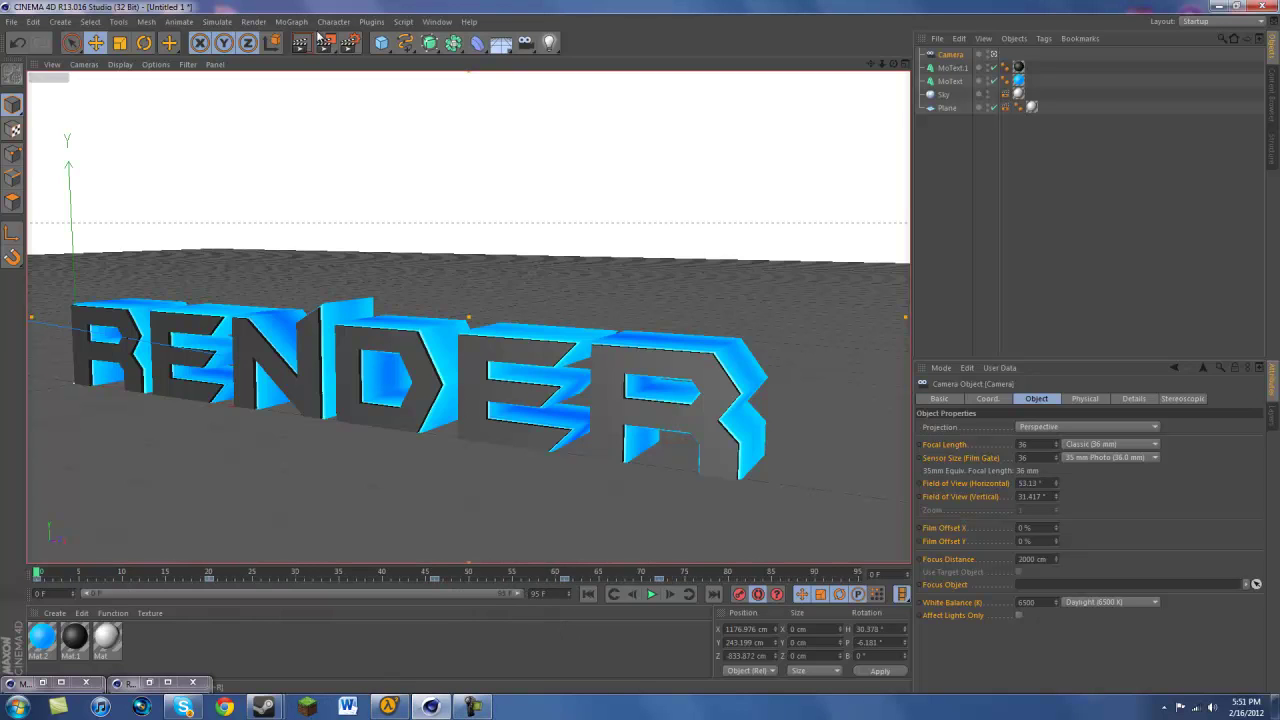
{"action": "left_click", "coordinate": [149, 683]}
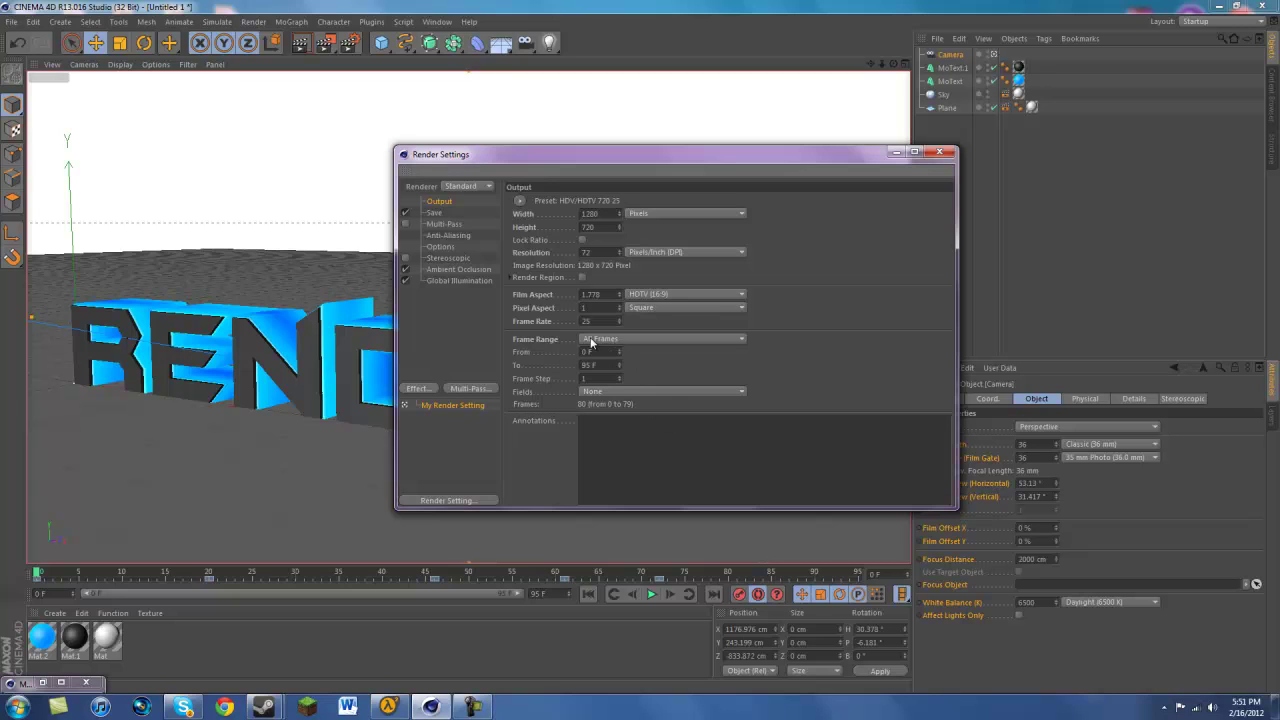
{"action": "left_click", "coordinate": [598, 339]}
{"action": "left_click", "coordinate": [609, 378]}
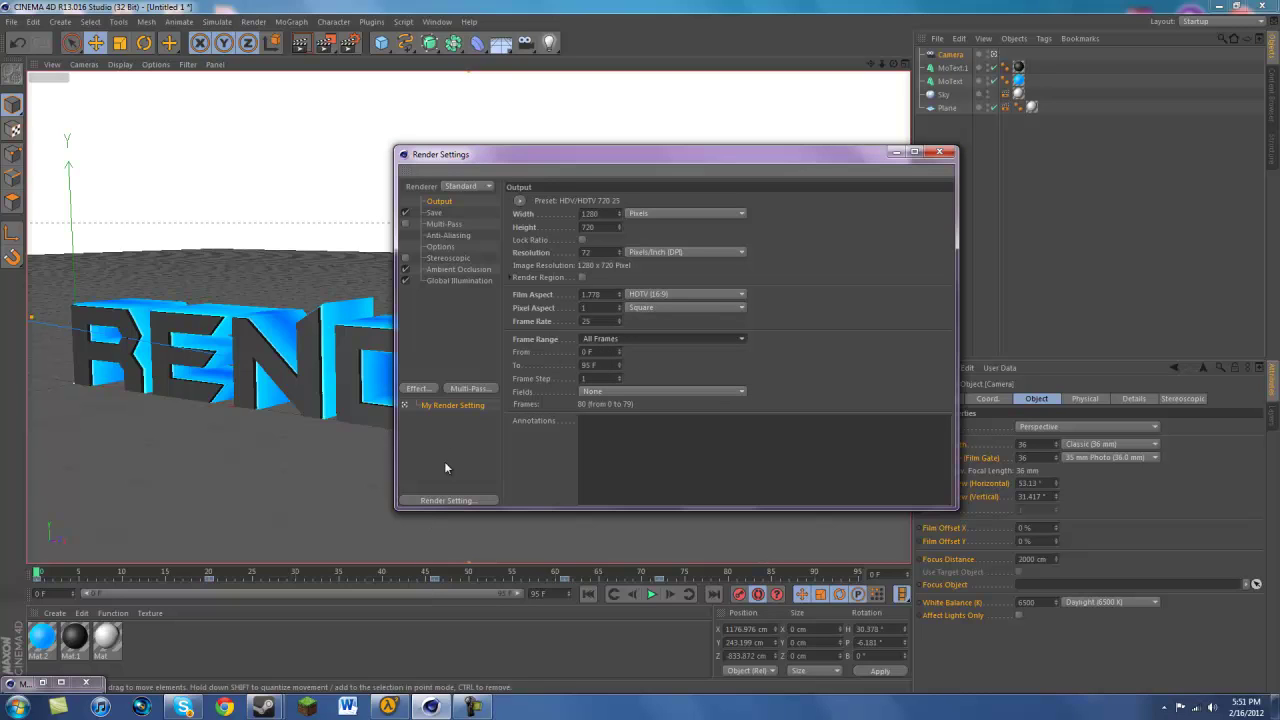
{"action": "left_click", "coordinate": [434, 213]}
Step: Set the output file to 'Render' in Documents > Cinema 4D STUFF
{"action": "left_click", "coordinate": [640, 226]}
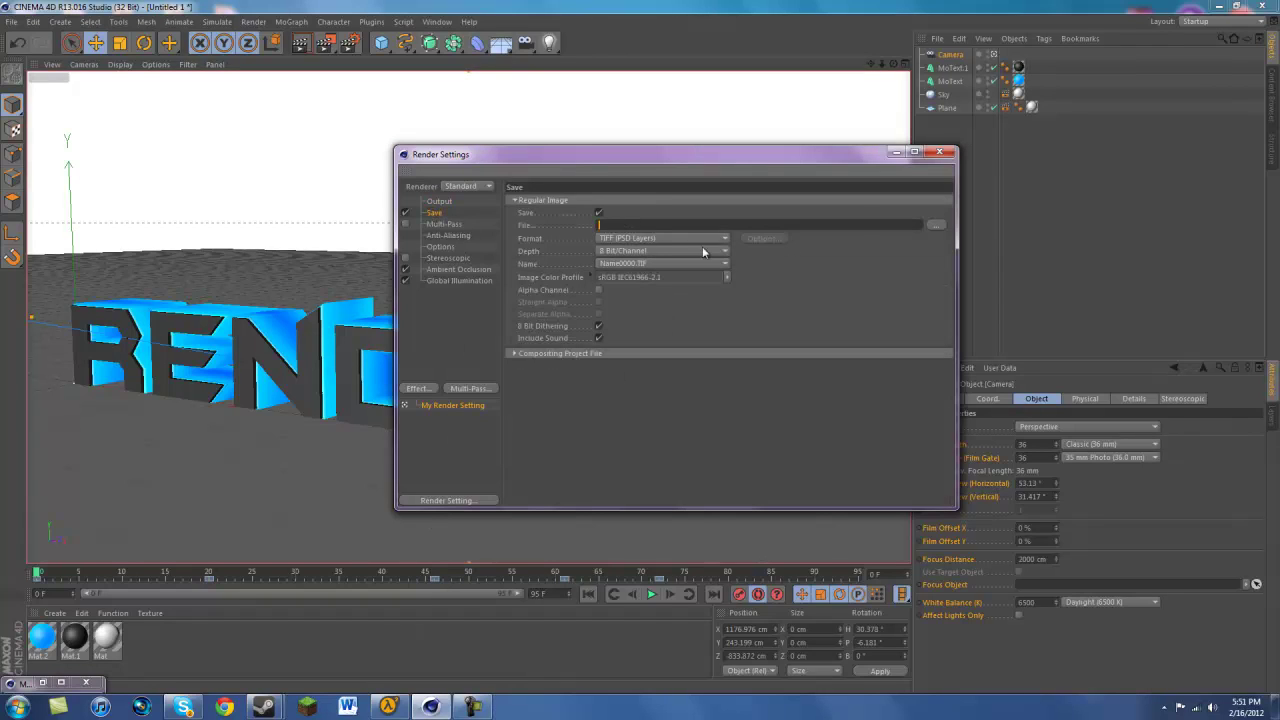
{"action": "left_click", "coordinate": [929, 225]}
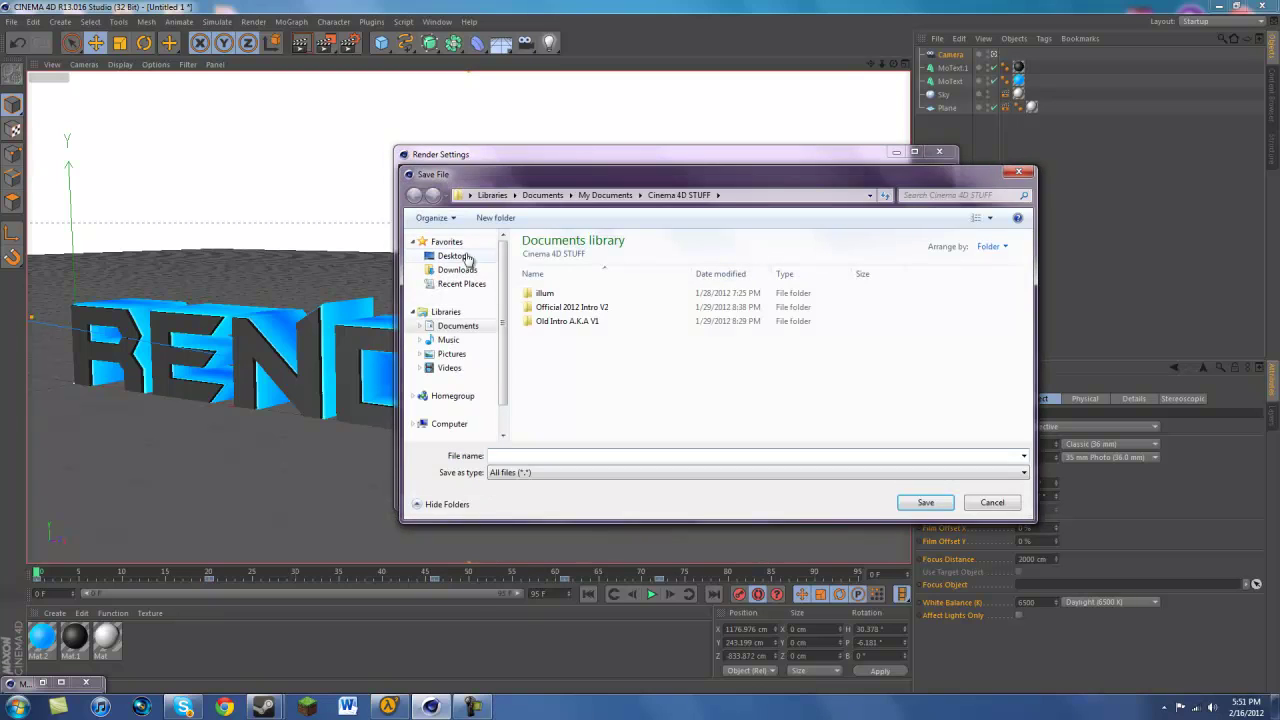
{"action": "left_click", "coordinate": [465, 256]}
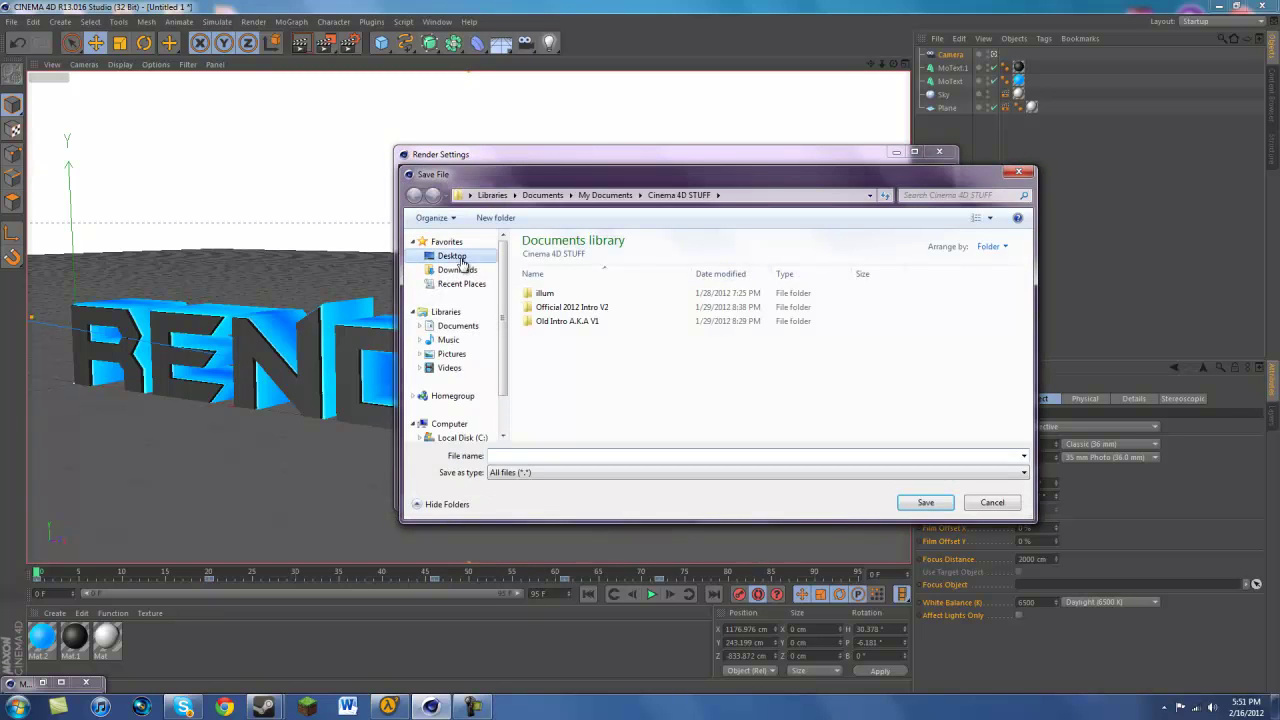
{"action": "left_click", "coordinate": [458, 326]}
{"action": "double_click", "coordinate": [590, 293]}
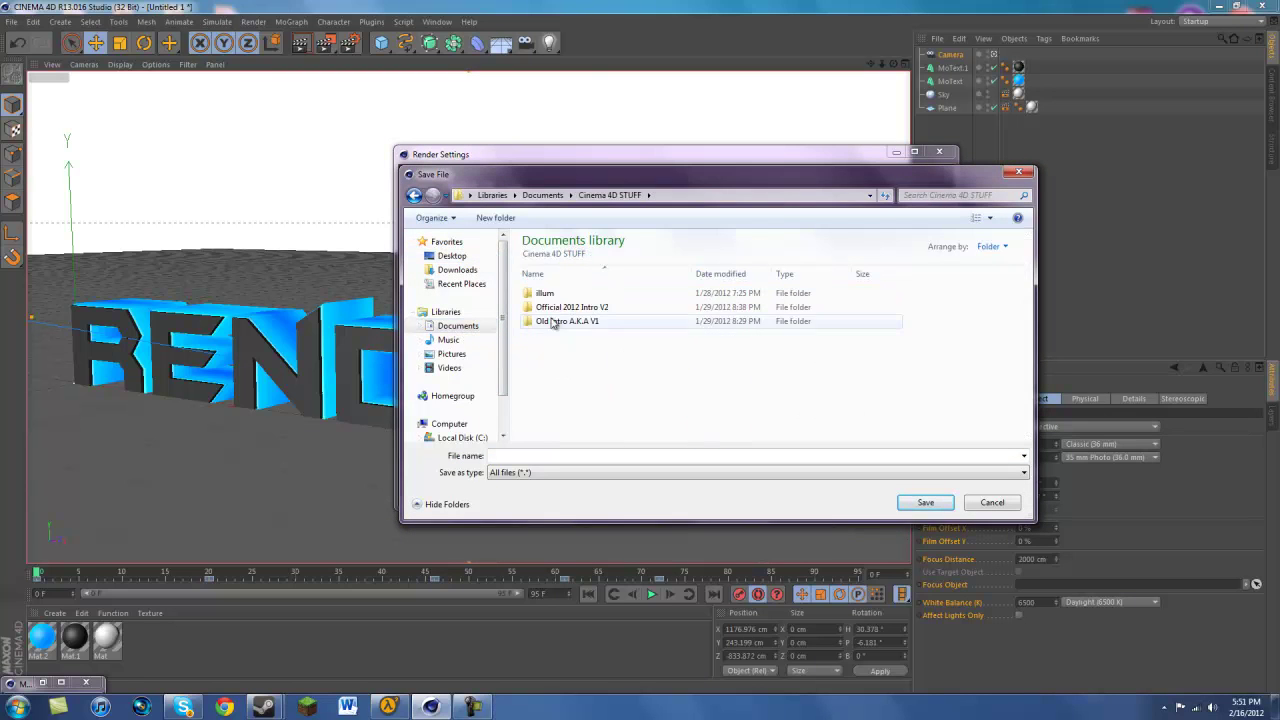
{"action": "left_click", "coordinate": [505, 456]}
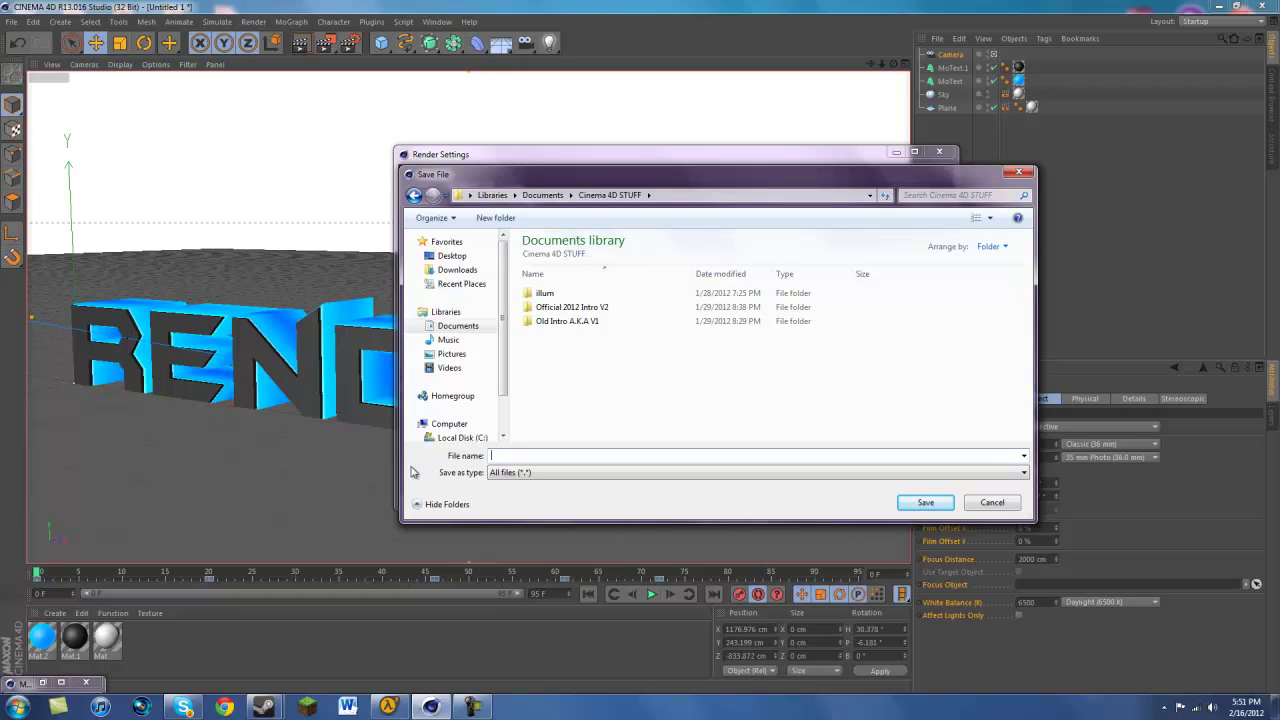
{"action": "type", "text": "Render"}
{"action": "left_click", "coordinate": [505, 472]}
{"action": "left_click", "coordinate": [518, 482]}
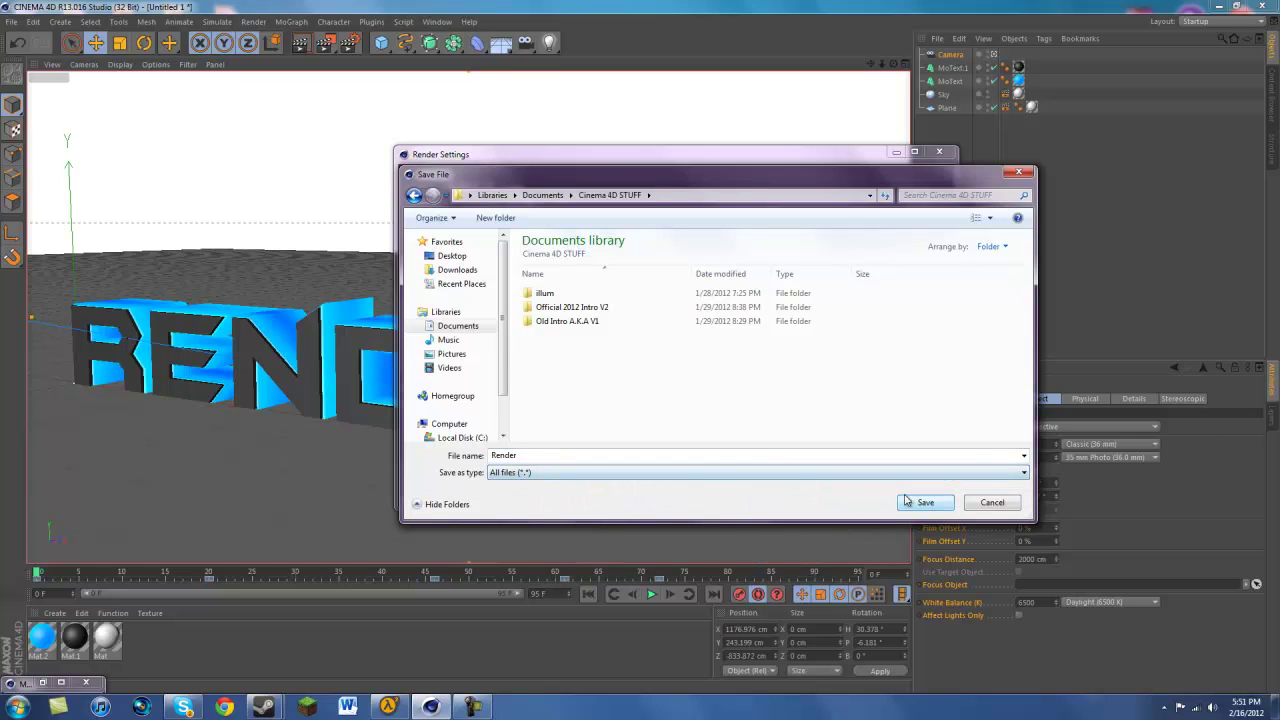
{"action": "left_click", "coordinate": [938, 508]}
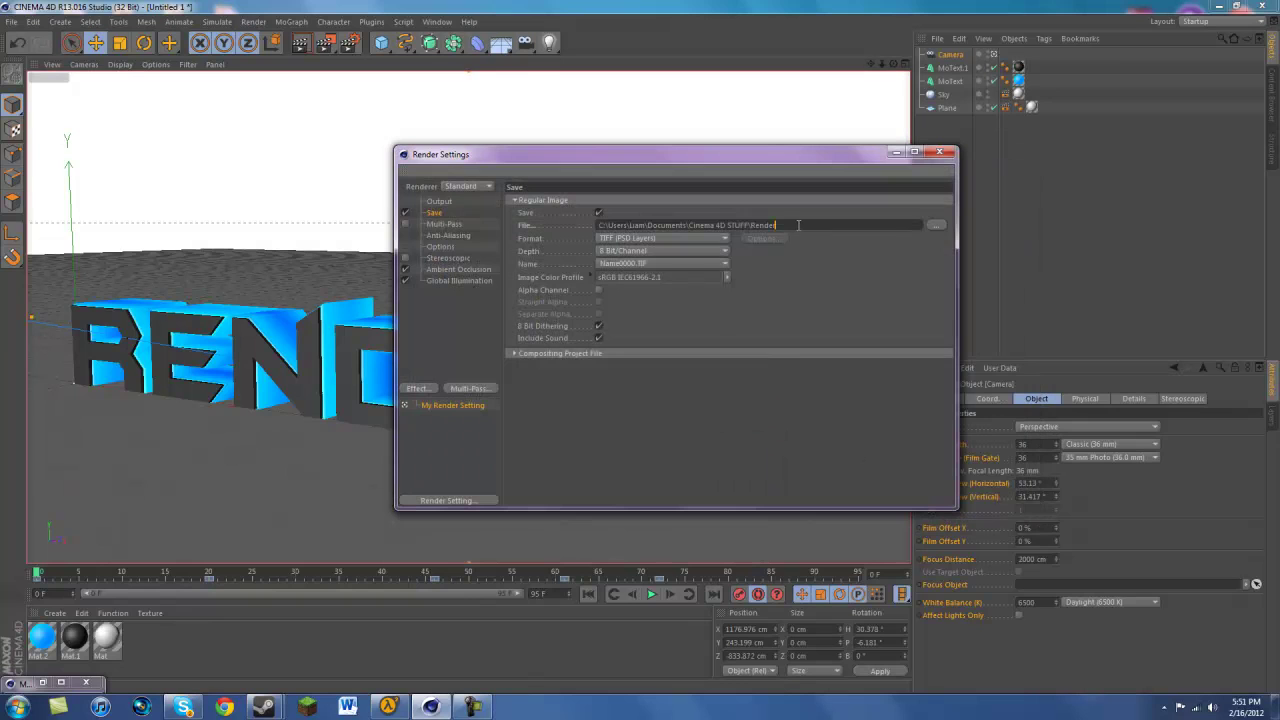
Step: Change the output format to AVI Movie using the Intel IYUV codec compressor
{"action": "left_click", "coordinate": [617, 240]}
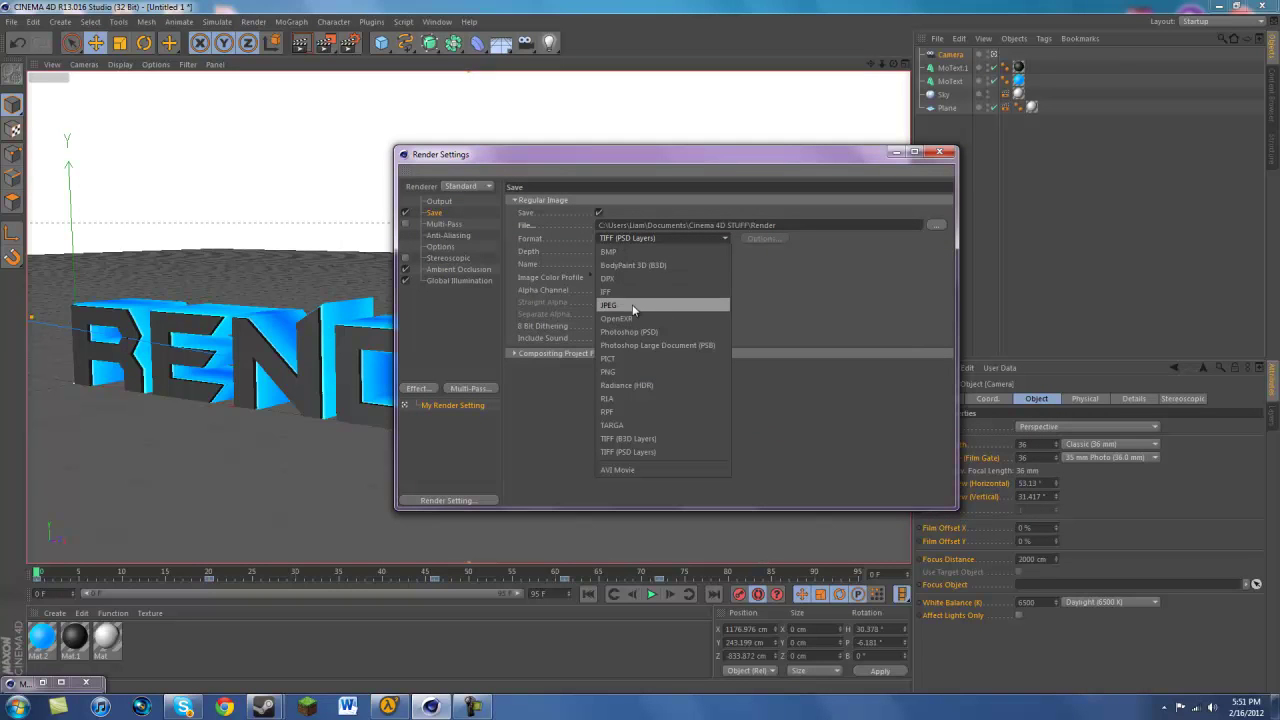
{"action": "left_click", "coordinate": [634, 470]}
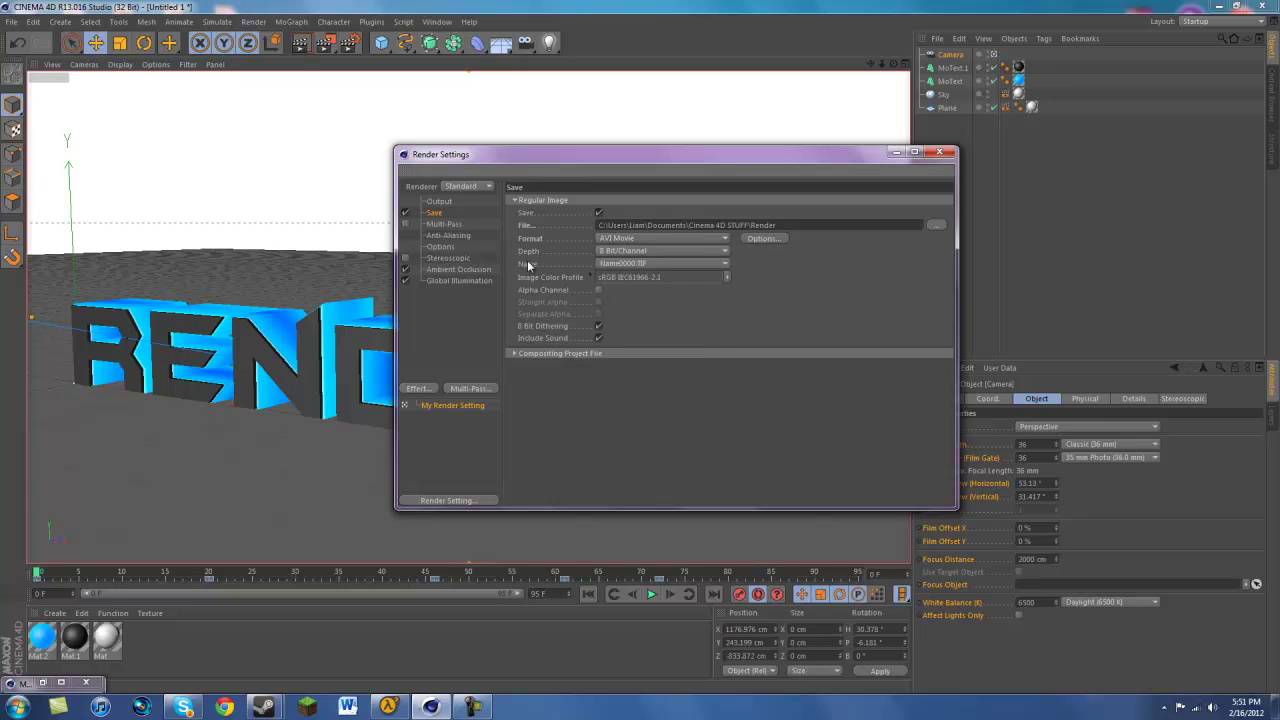
{"action": "left_click", "coordinate": [752, 239]}
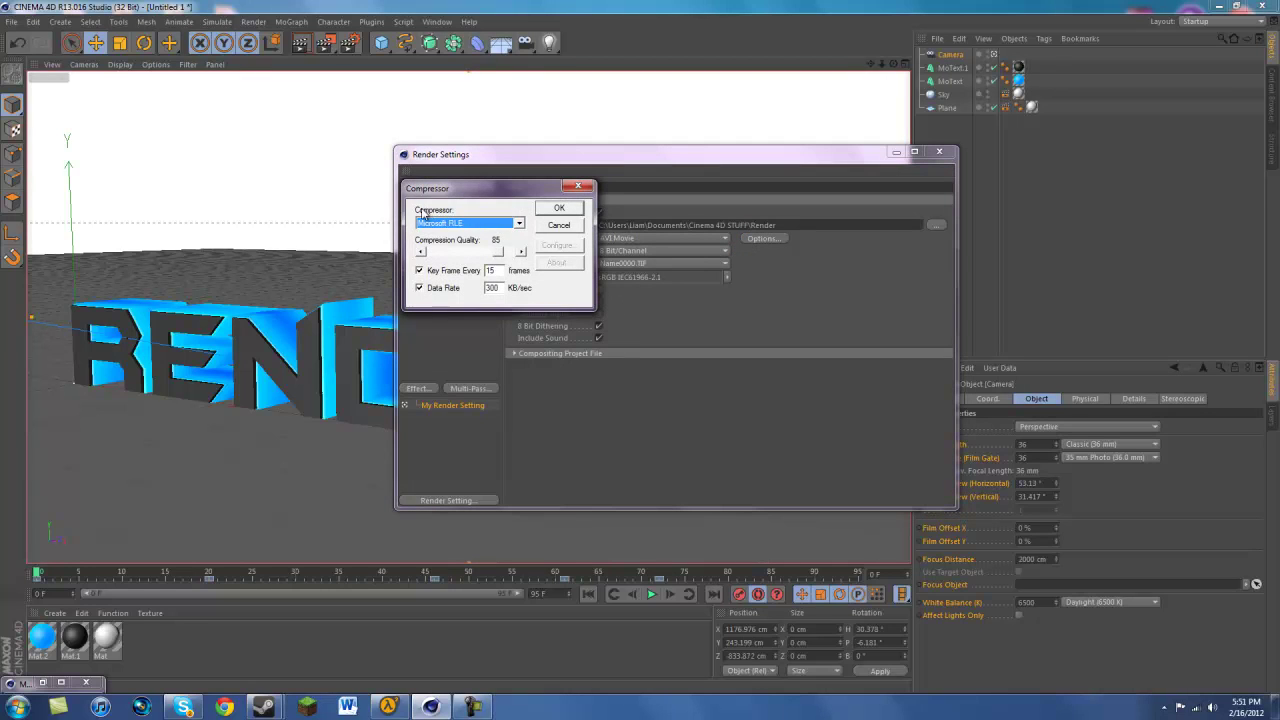
{"action": "left_click", "coordinate": [488, 226]}
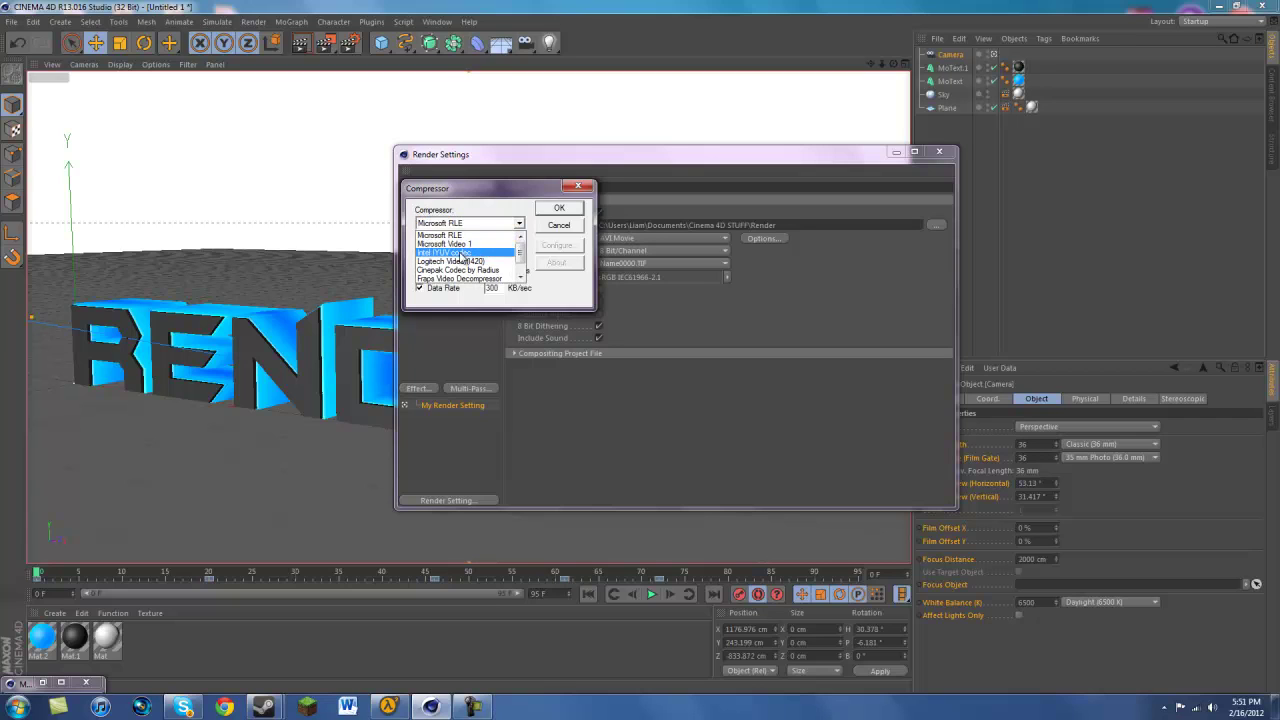
{"action": "left_click", "coordinate": [461, 256]}
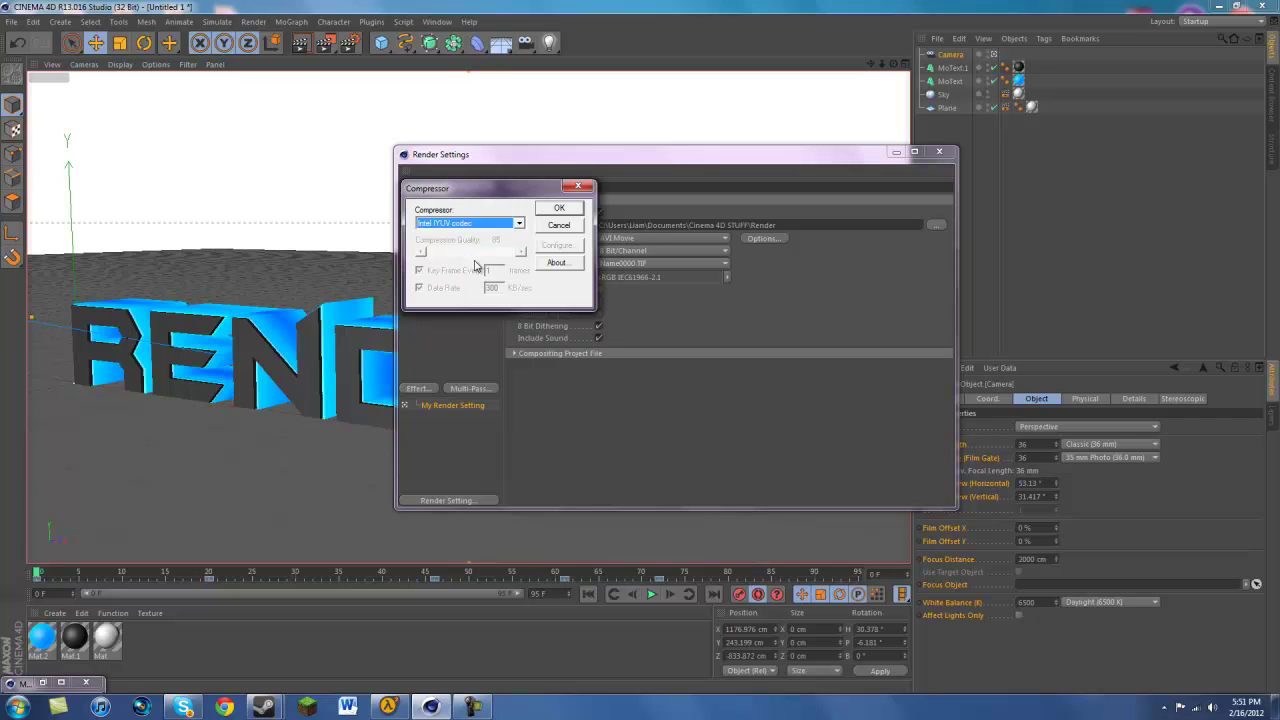
{"action": "left_click", "coordinate": [558, 226]}
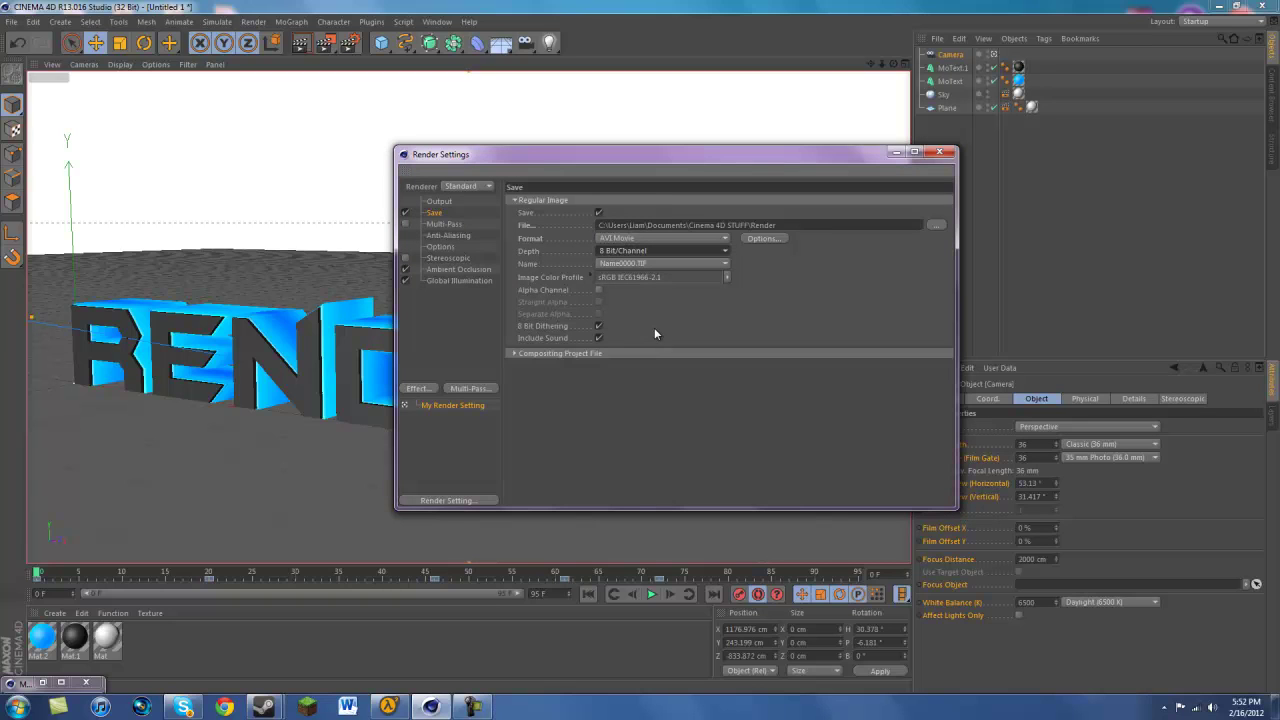
Step: Review the Multi-Pass, Anti-Aliasing, Options, Stereoscopic, Ambient Occlusion and Global Illumination pages, then close Render Settings
{"action": "left_click", "coordinate": [438, 224]}
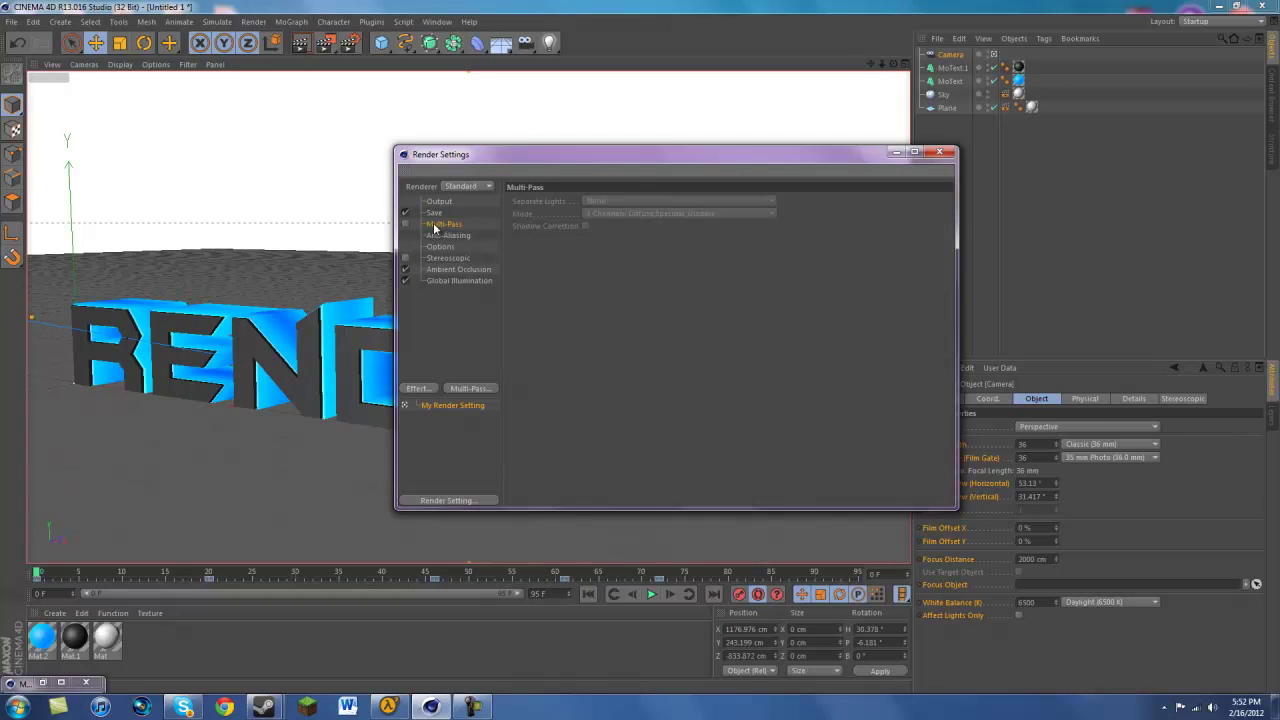
{"action": "left_click", "coordinate": [452, 235]}
{"action": "left_click", "coordinate": [448, 247]}
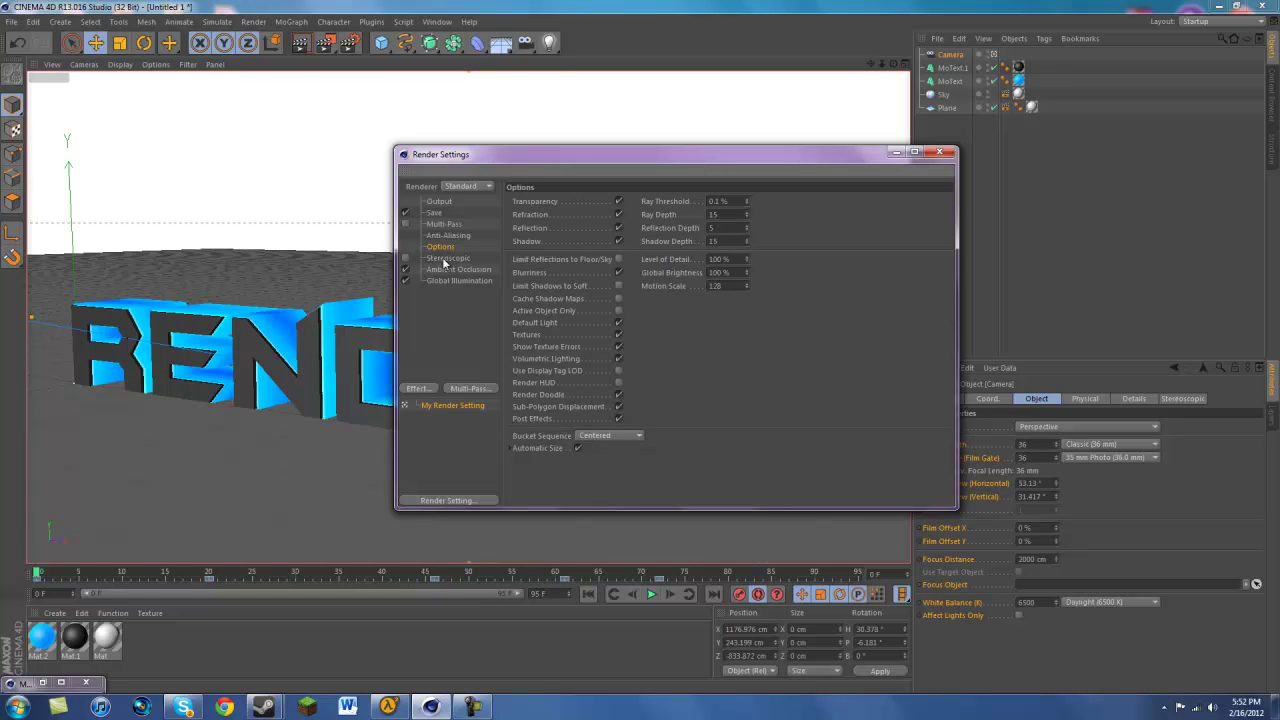
{"action": "left_click", "coordinate": [444, 259]}
{"action": "left_click", "coordinate": [446, 269]}
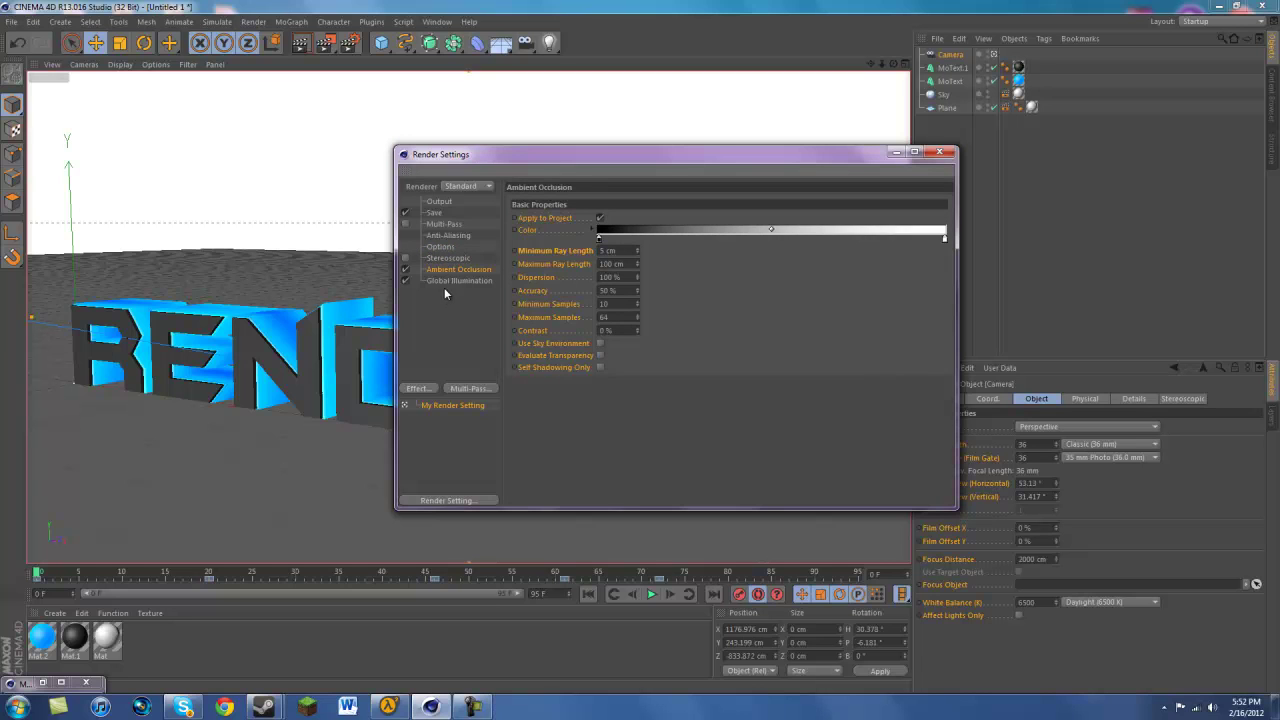
{"action": "left_click", "coordinate": [442, 282]}
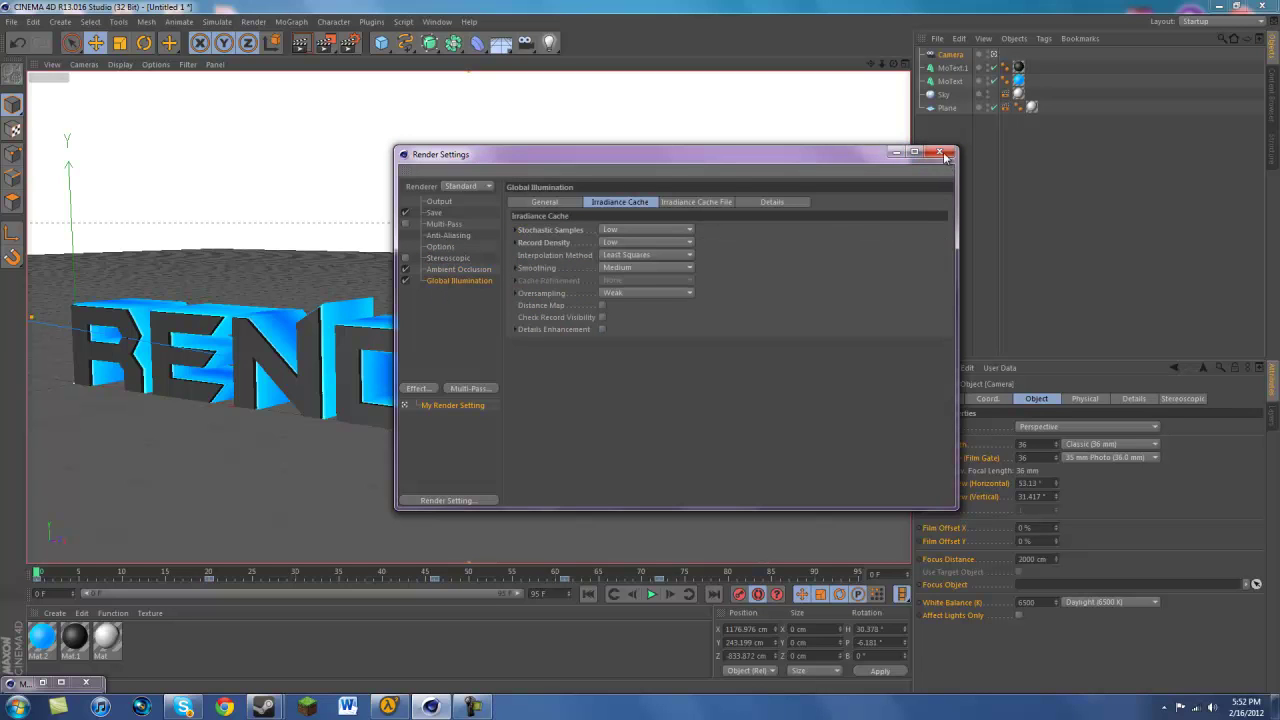
{"action": "left_click", "coordinate": [940, 152]}
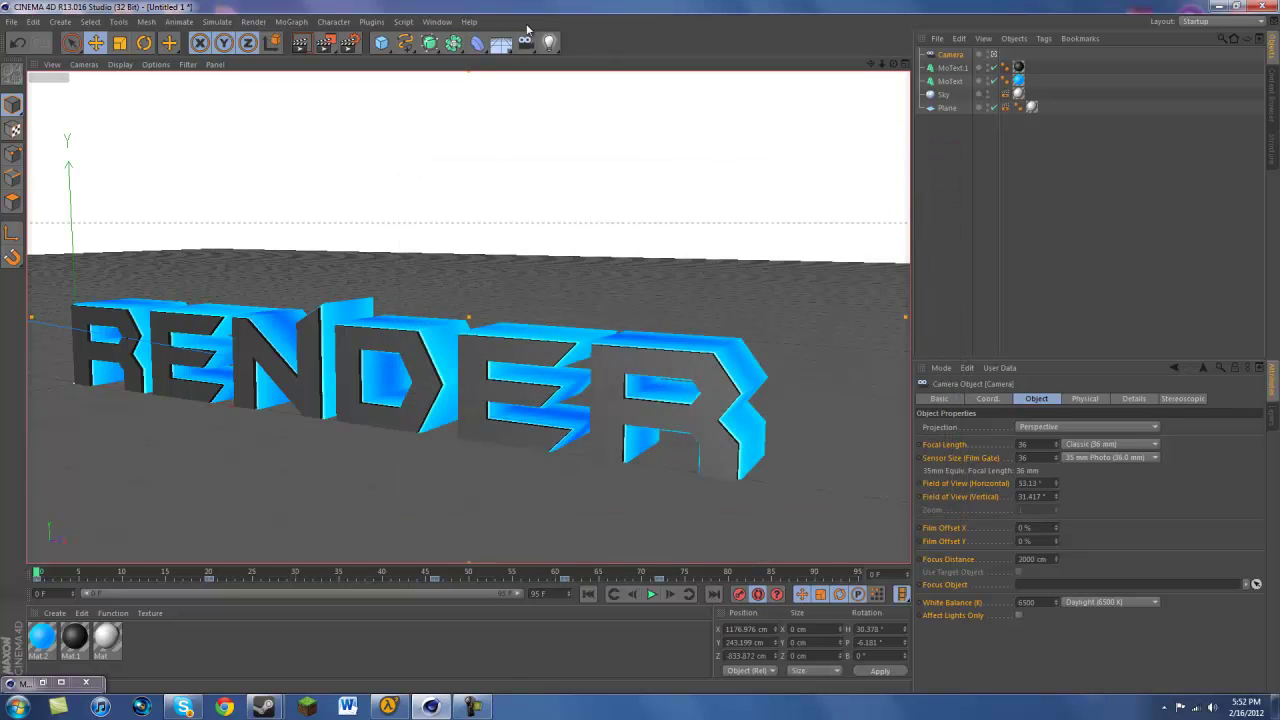
Step: Render the scene to the Picture Viewer and shift the viewer window slightly right
{"action": "left_click", "coordinate": [328, 45]}
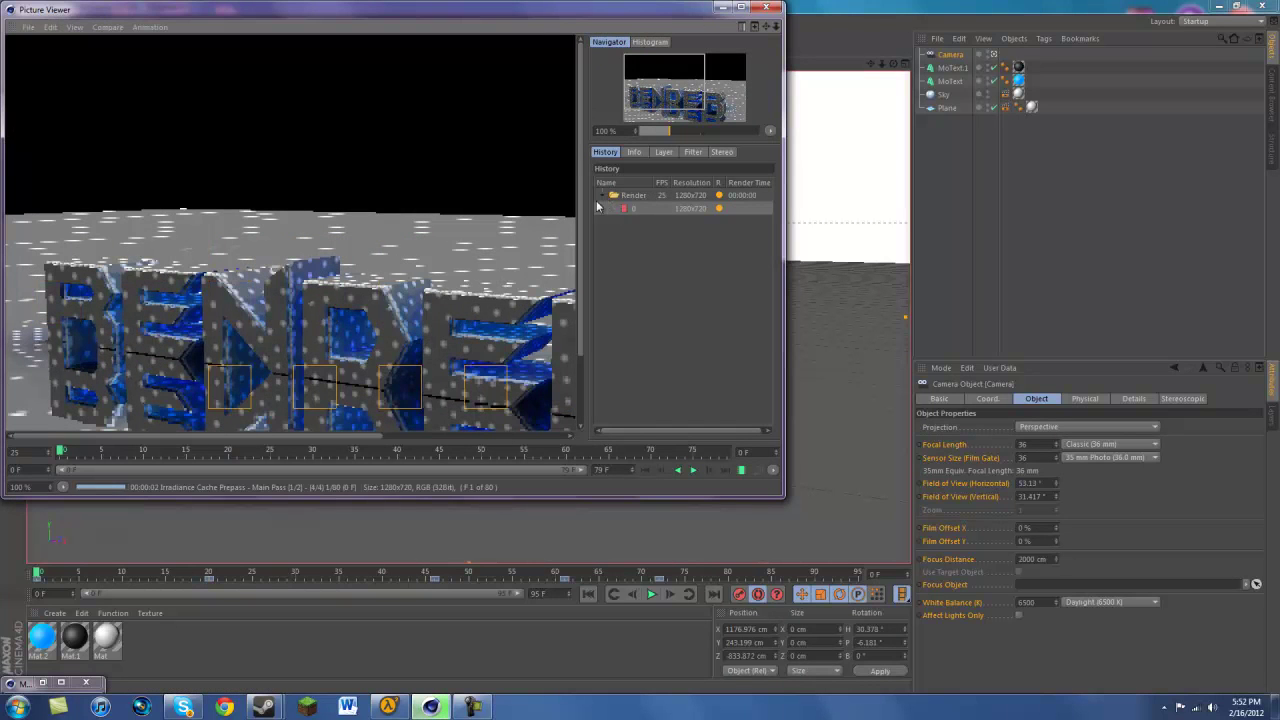
{"action": "left_click_drag", "start_coordinate": [507, 17], "coordinate": [667, 42]}
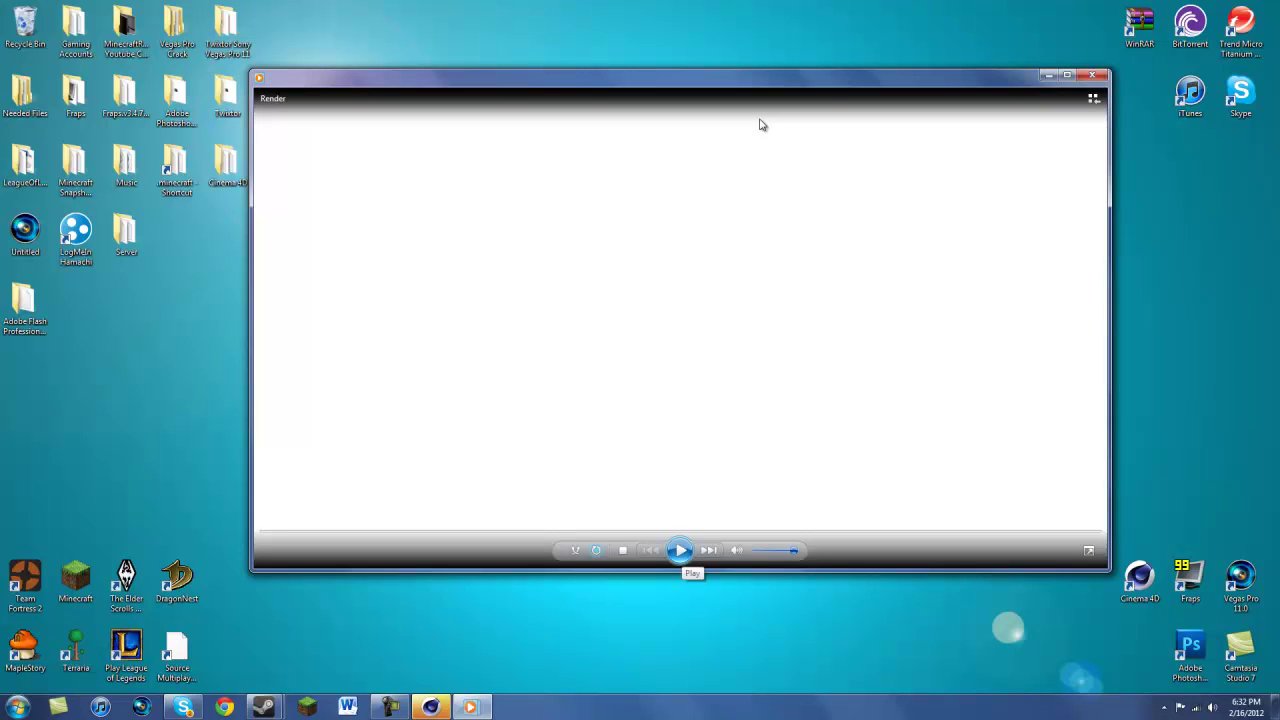
Step: Play the Render movie in Windows Media Player, then close the player
{"action": "key", "text": "space"}
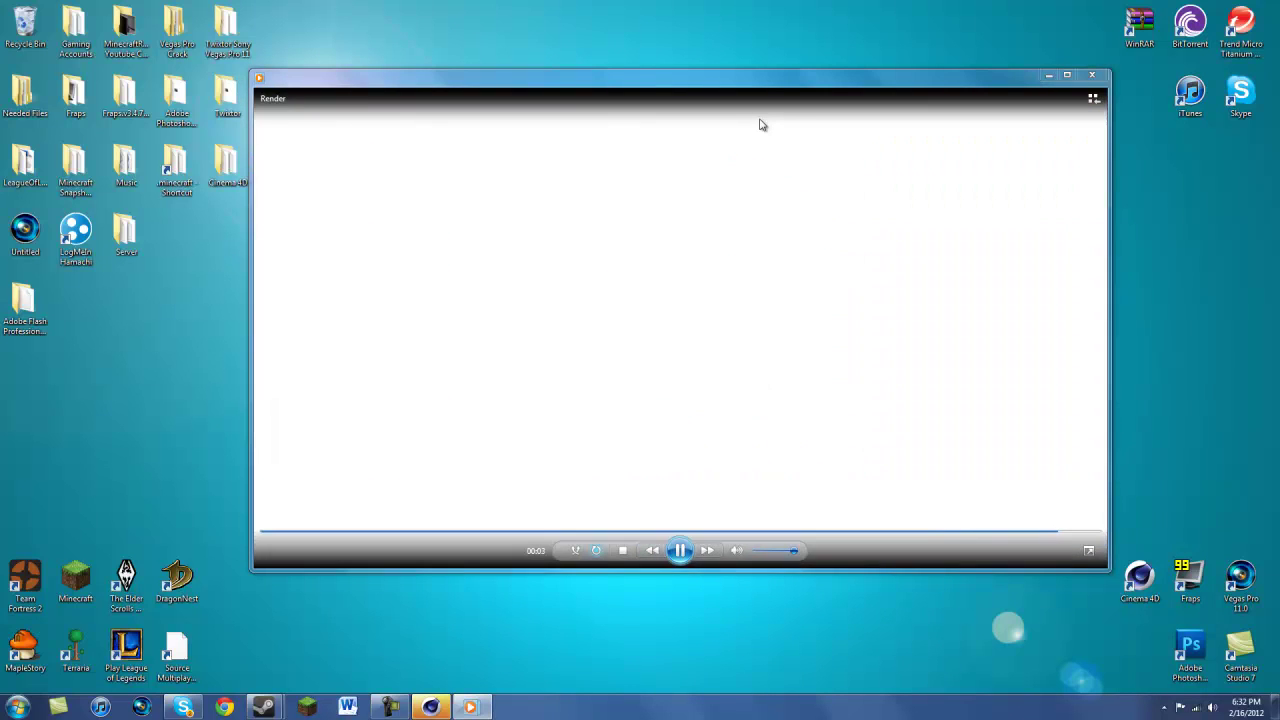
{"action": "key", "text": "alt+F4"}
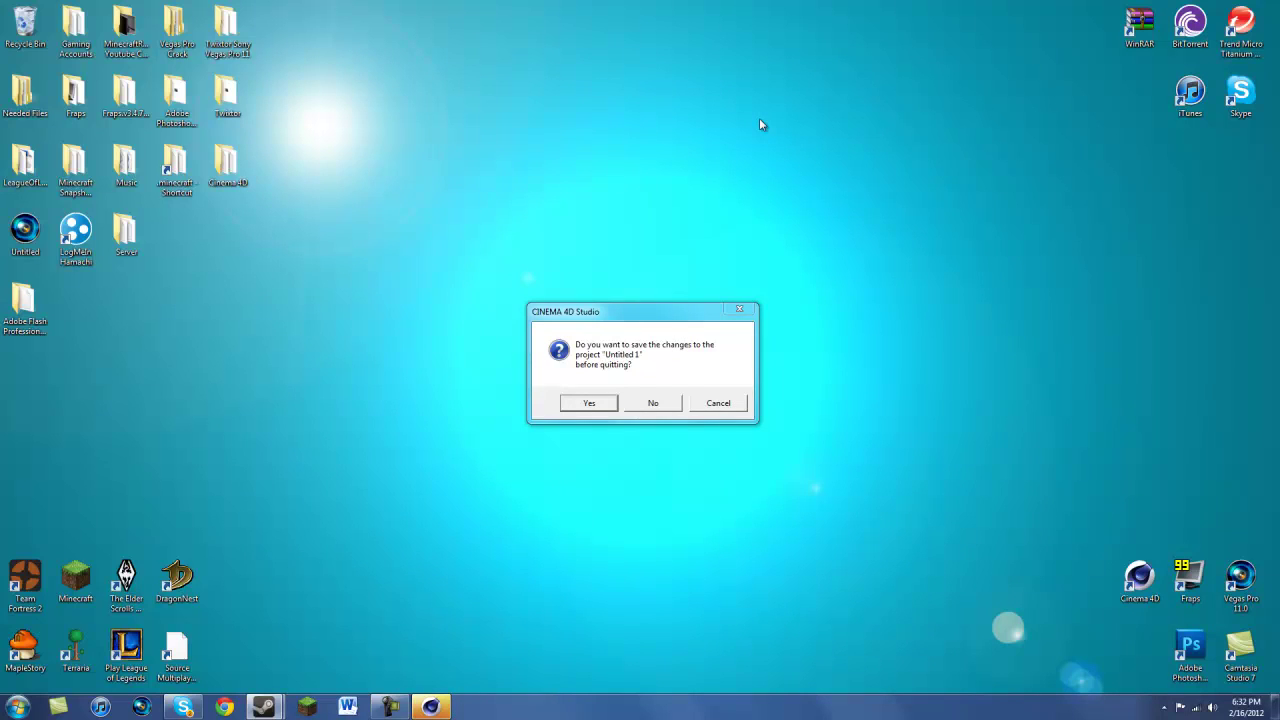
Step: Decline saving changes to 'Untitled 1' with the N key
{"action": "key", "text": "n"}
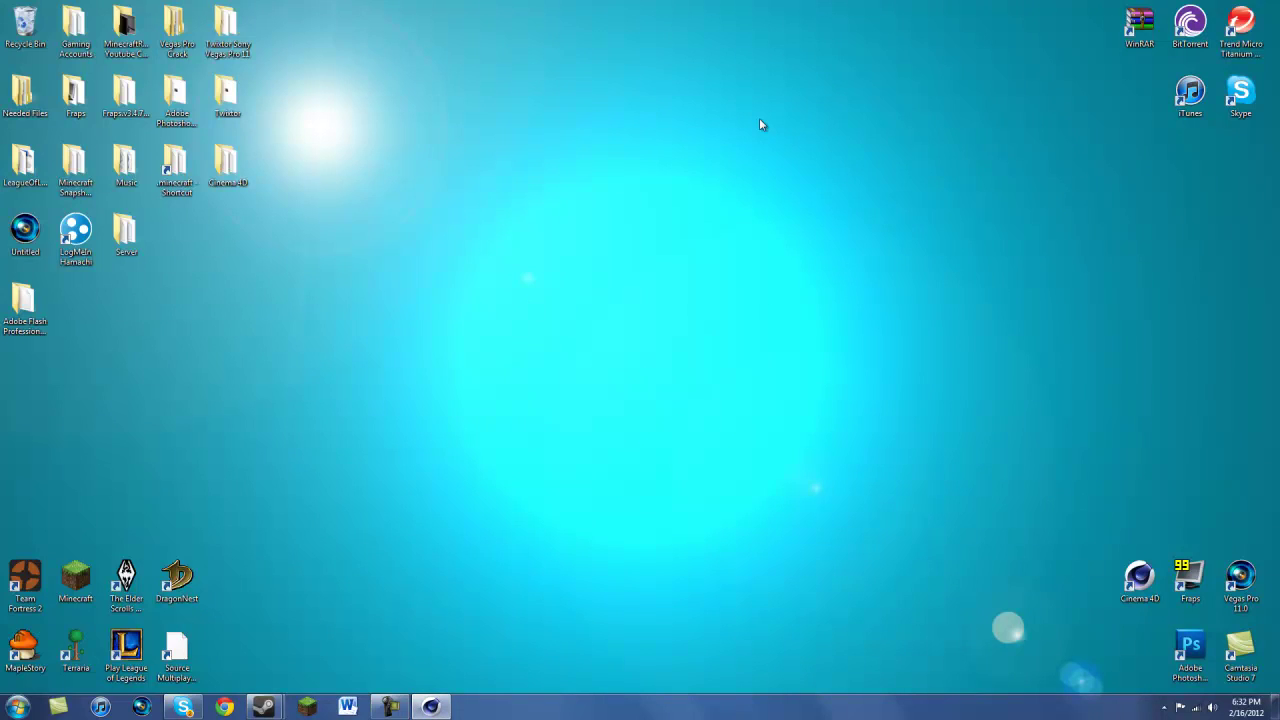